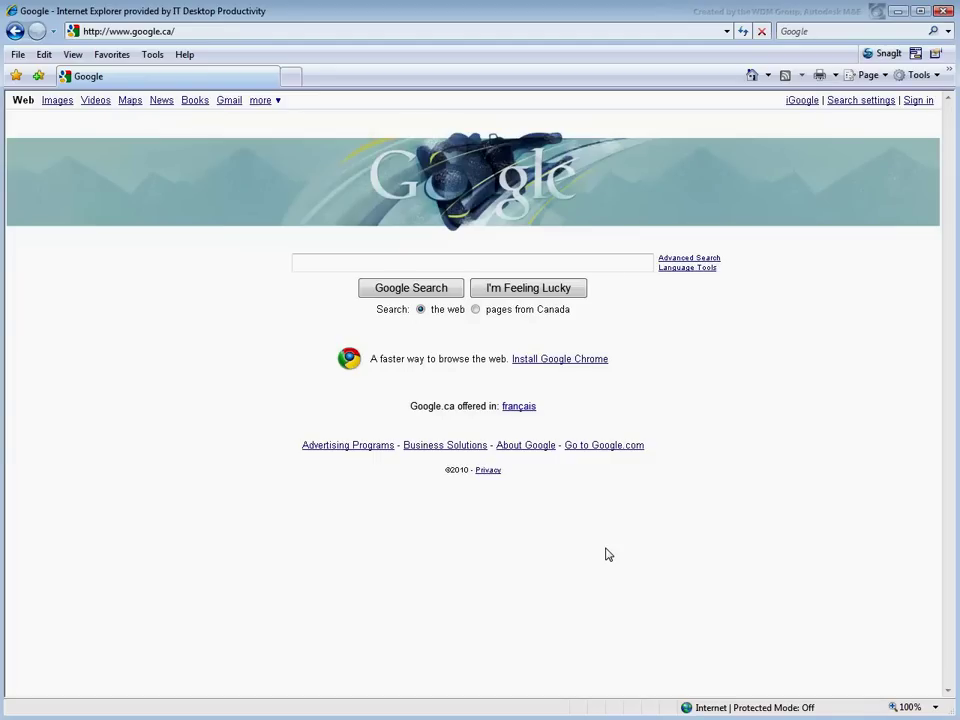
Load sketchup.google.com/3dwarehouse from Internet Explorer's address bar using the autocomplete suggestion
click(133, 36)
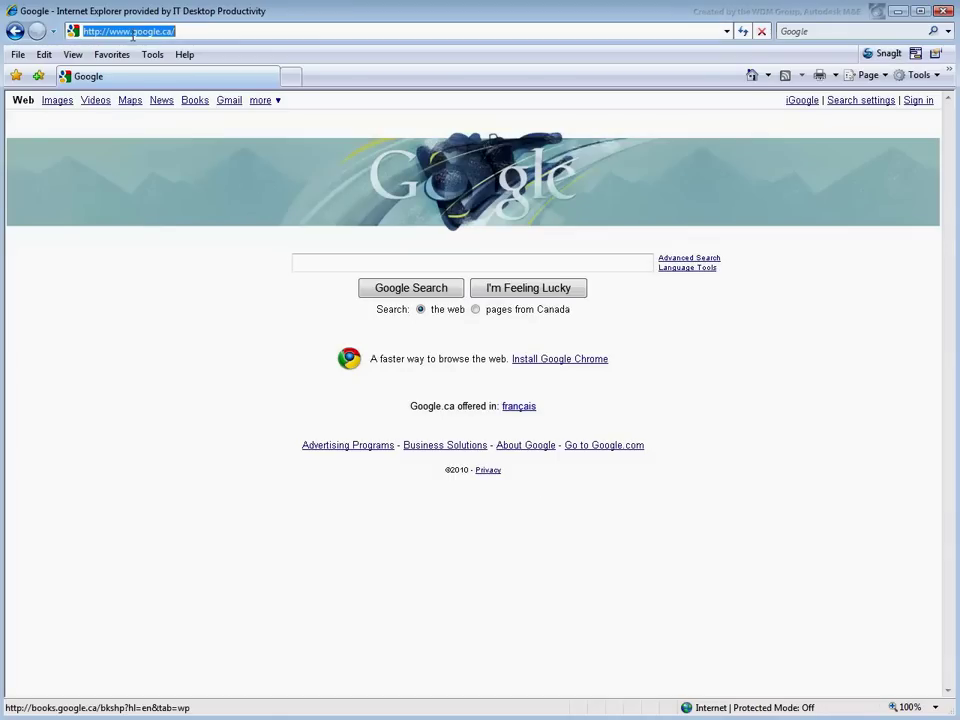
drag(109, 31, 270, 31)
text(sk)
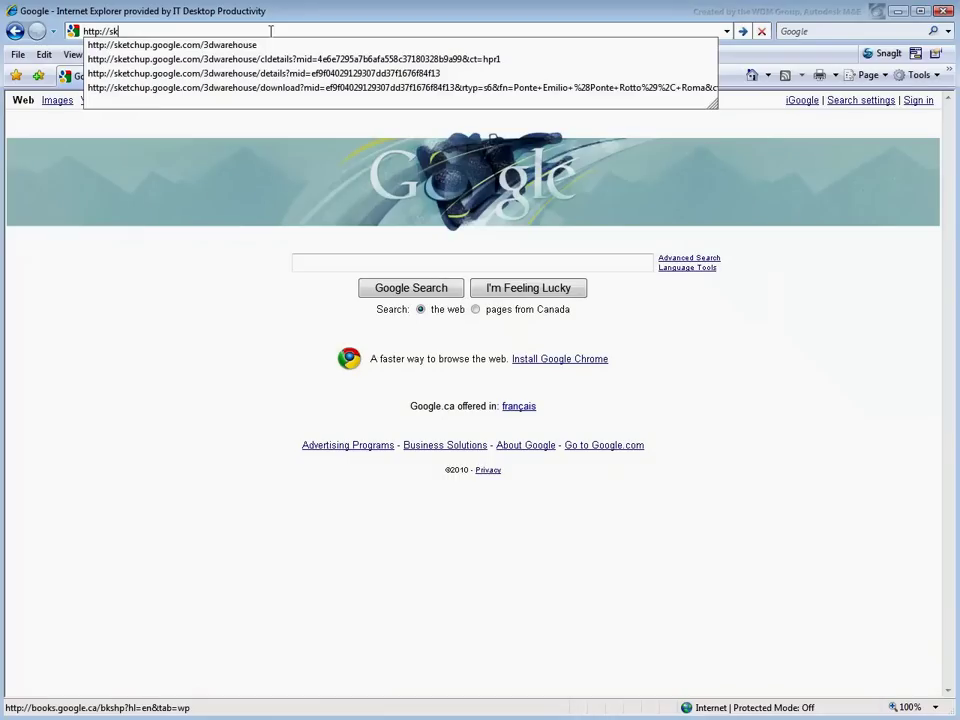
text(e)
key(Down)
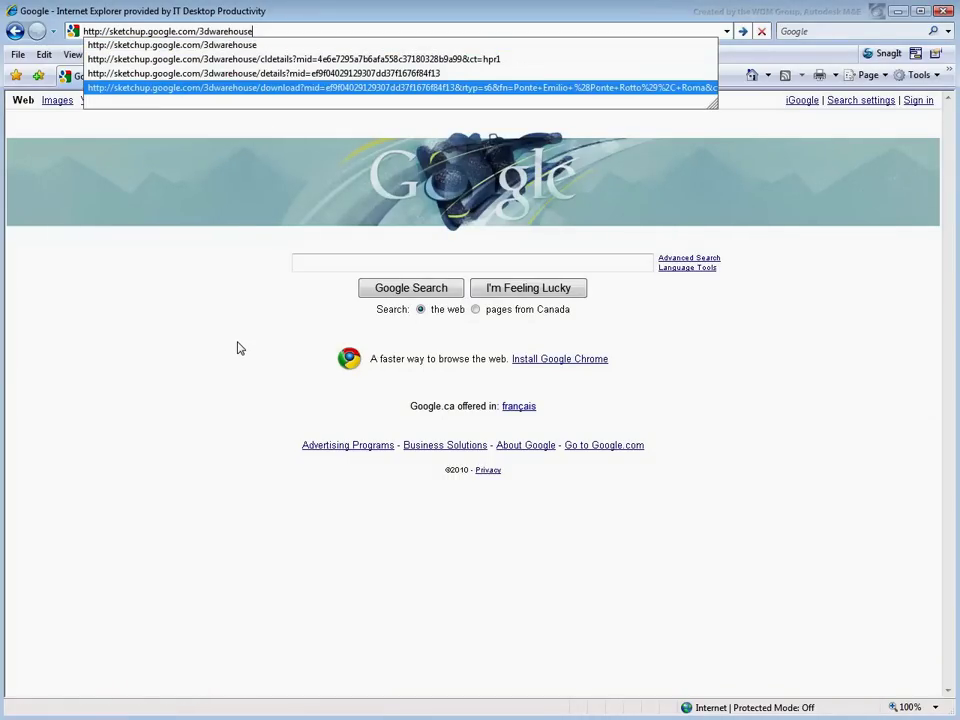
key(Return)
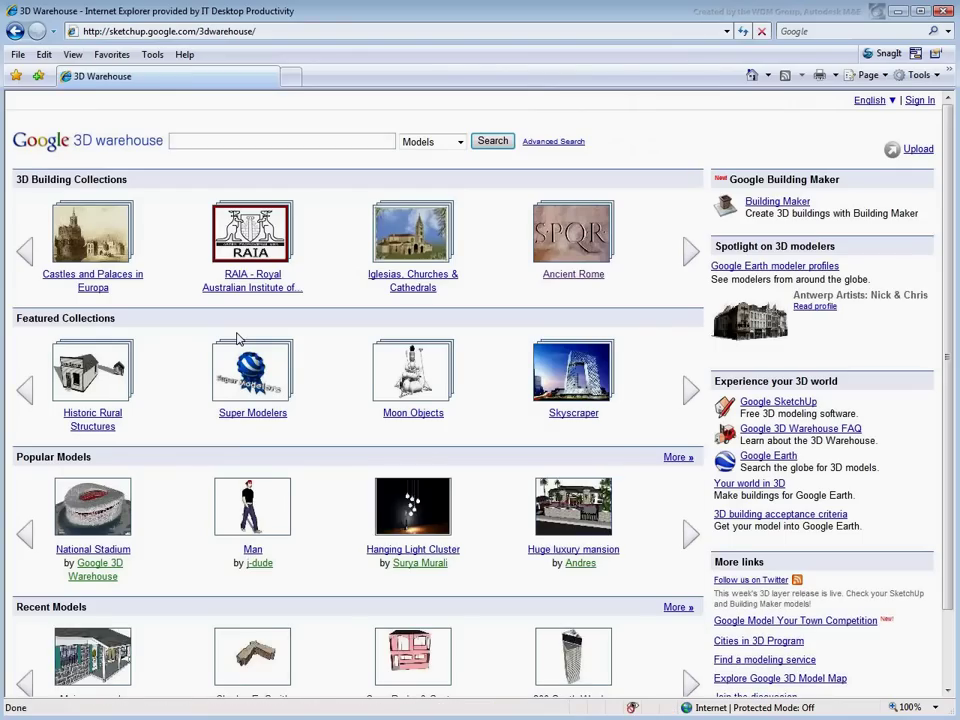
Open the Pons Aemilius model page from the Ancient Rome collection
click(686, 256)
click(687, 252)
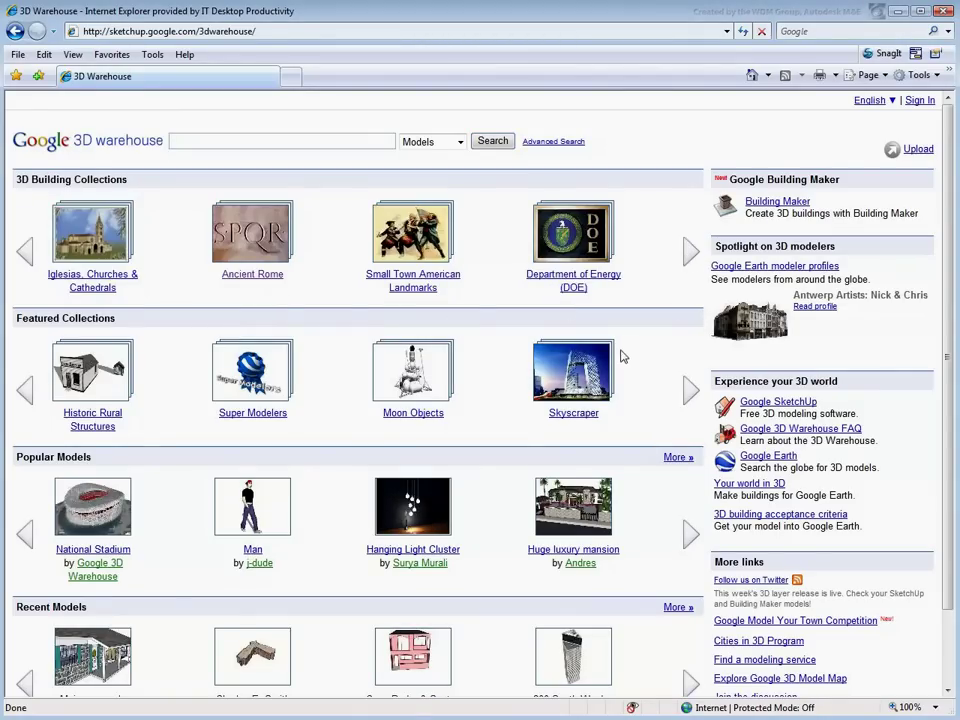
click(264, 274)
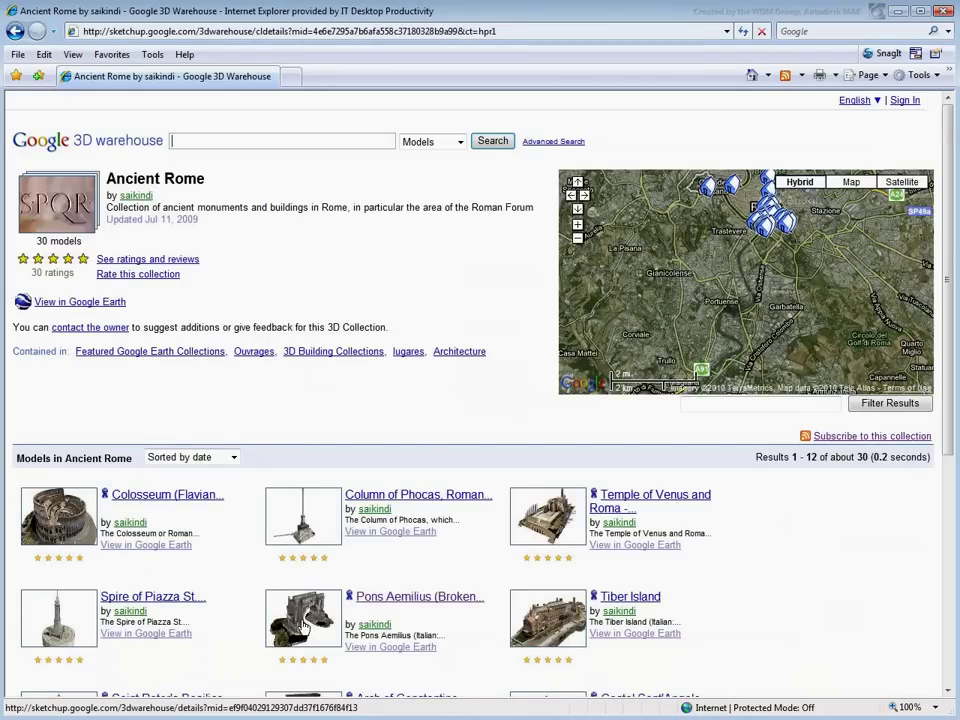
click(307, 625)
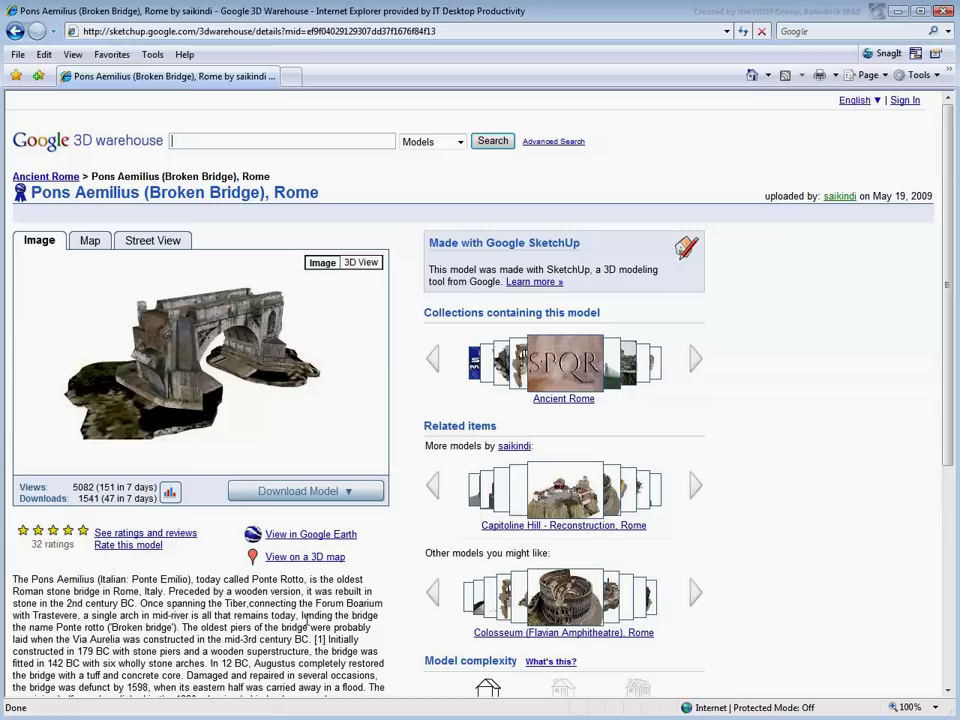
Download the Google SketchUp 6 version (421 kb) into E:\Rome and open that folder
click(334, 491)
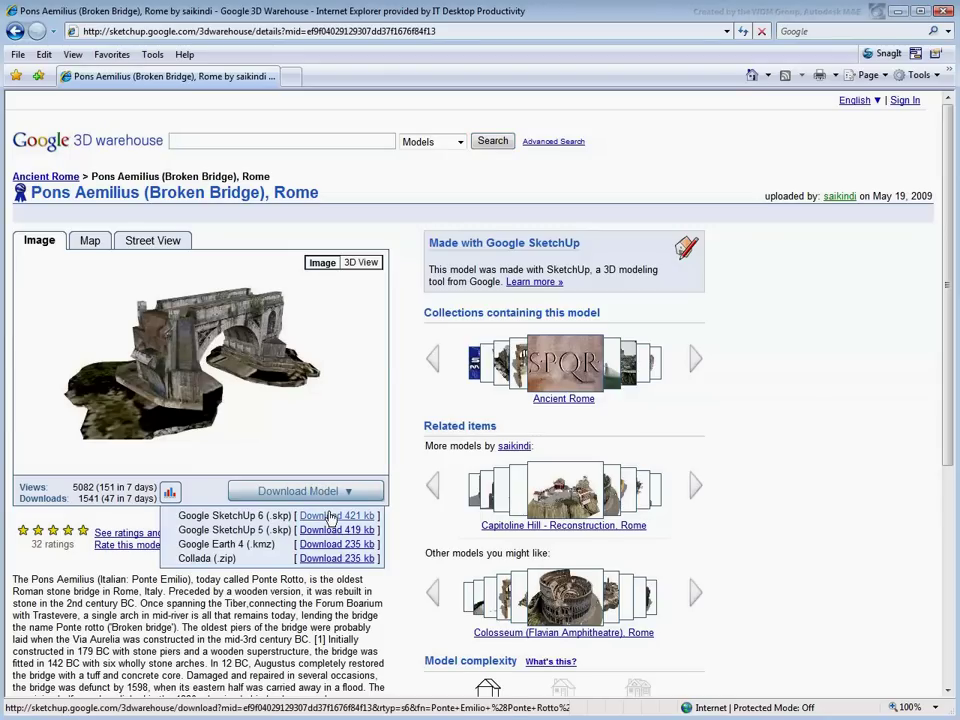
click(331, 517)
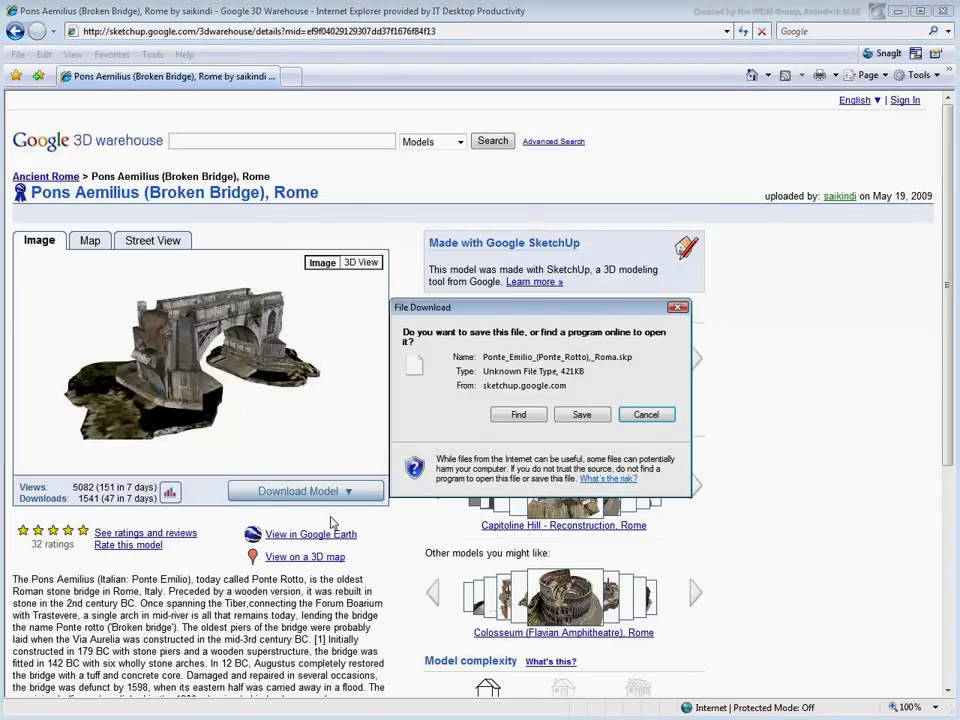
click(586, 418)
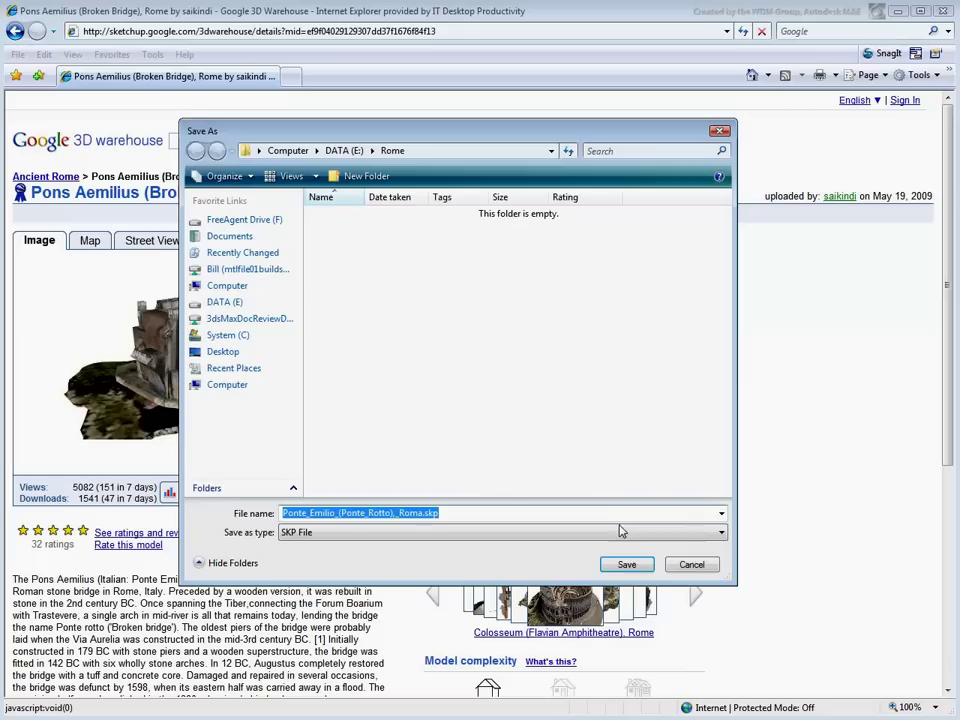
click(626, 565)
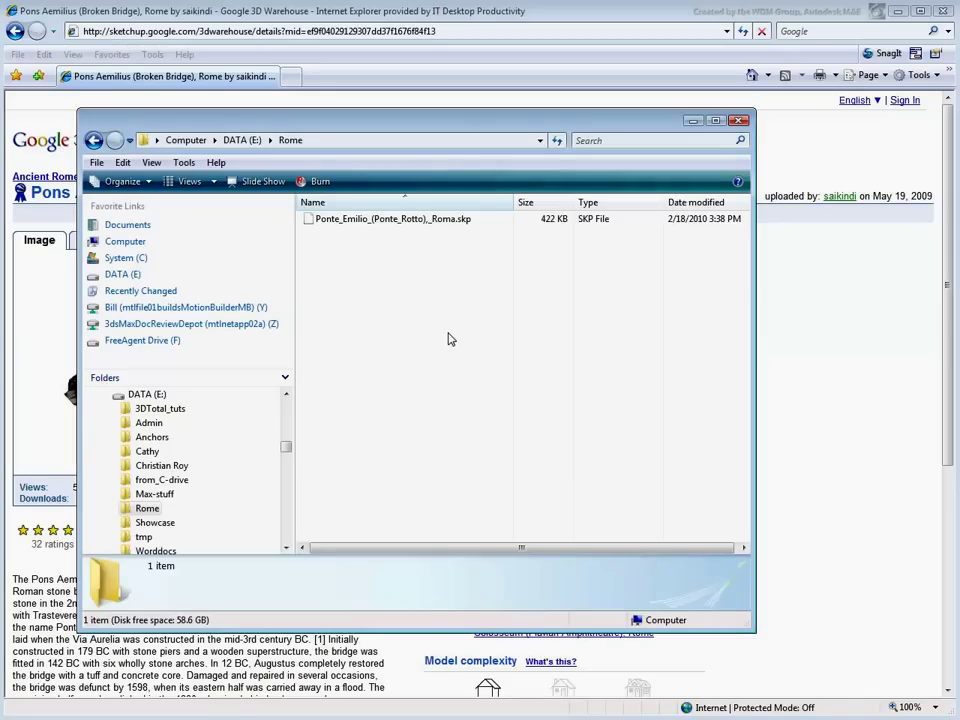
click(446, 219)
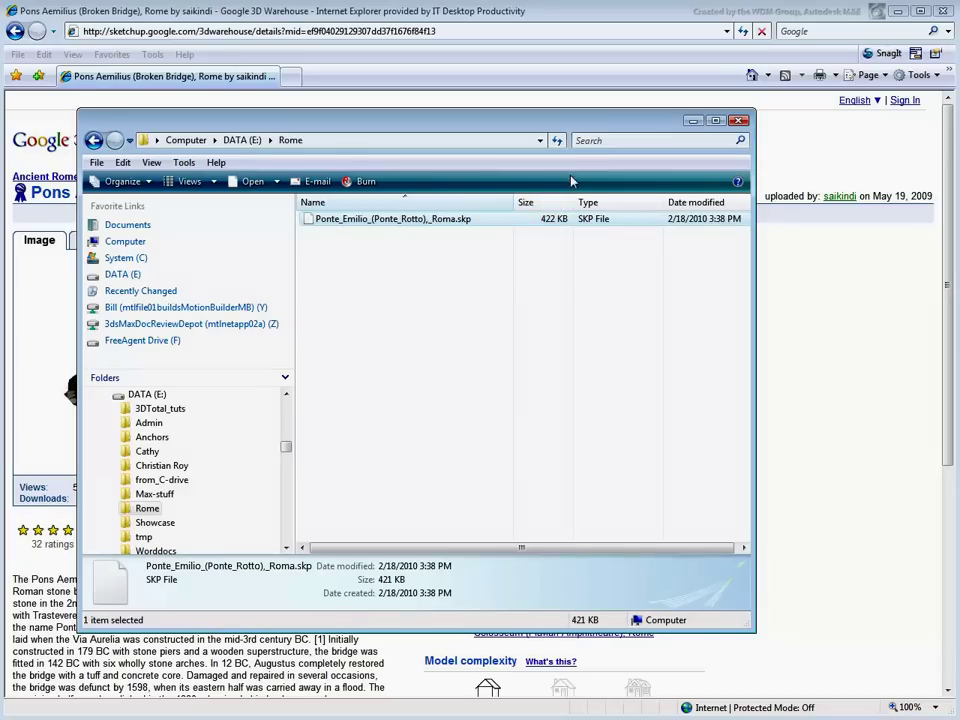
Assign mental ray Renderer as the production renderer in Render Setup
click(692, 121)
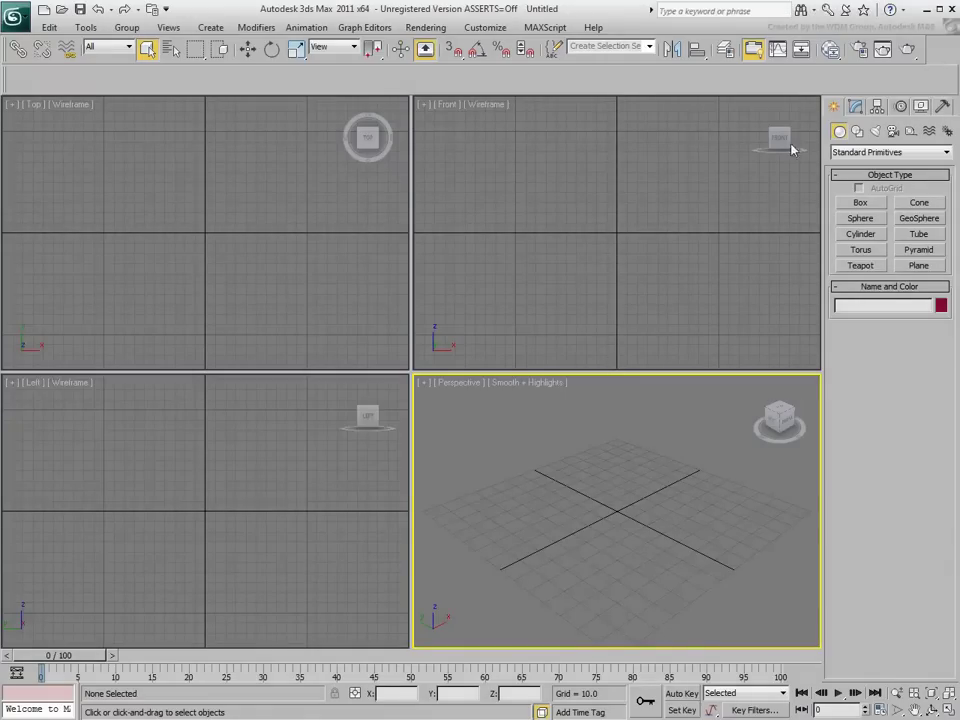
key(F10)
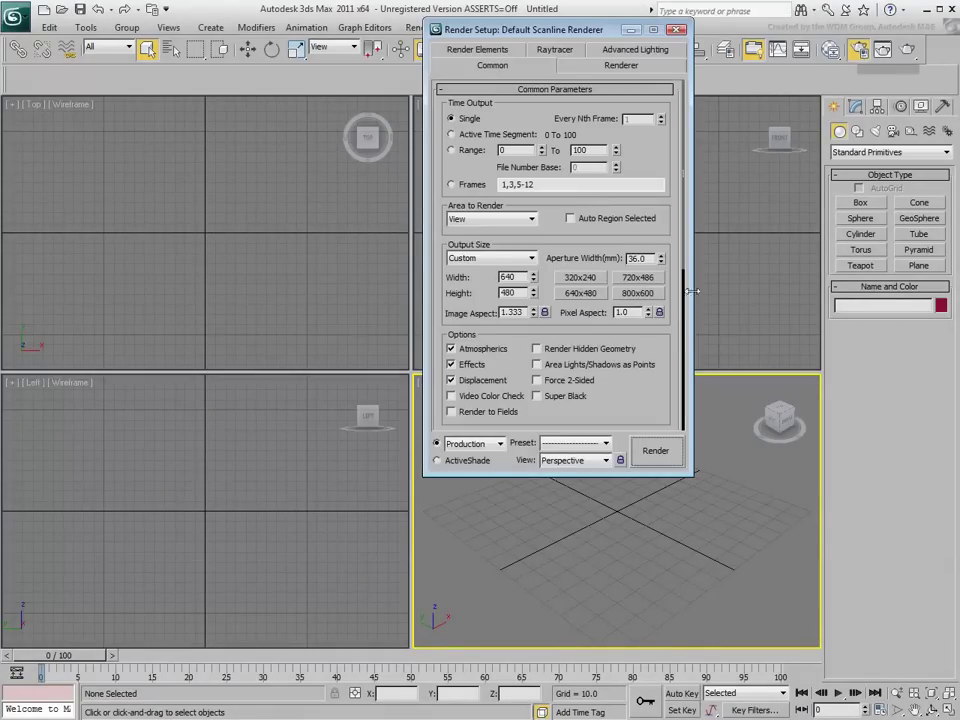
drag(656, 326, 656, 30)
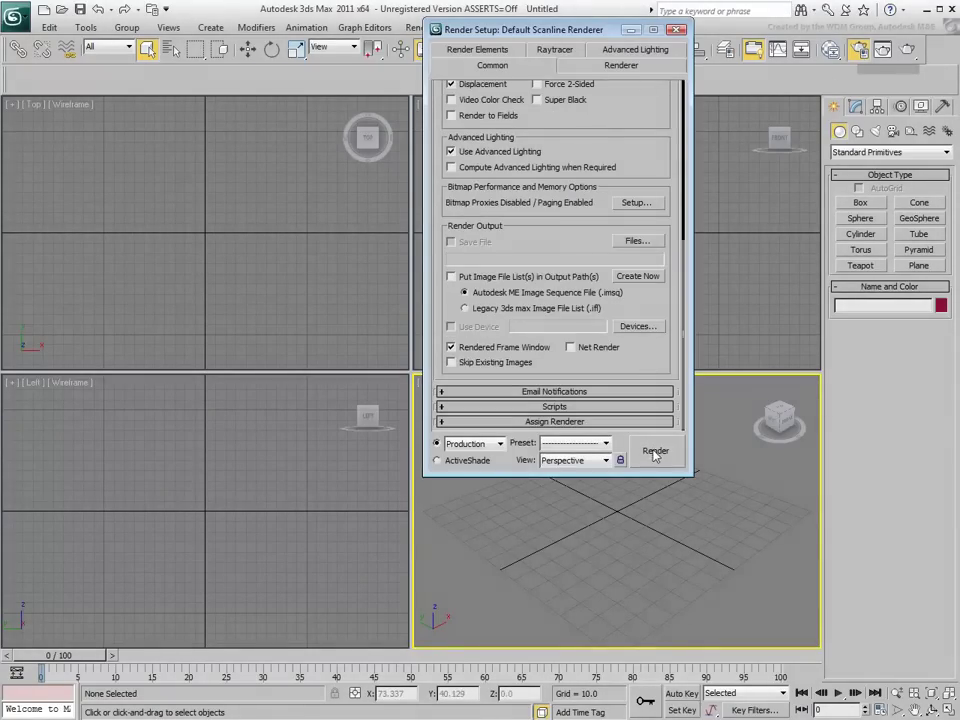
click(554, 421)
click(640, 358)
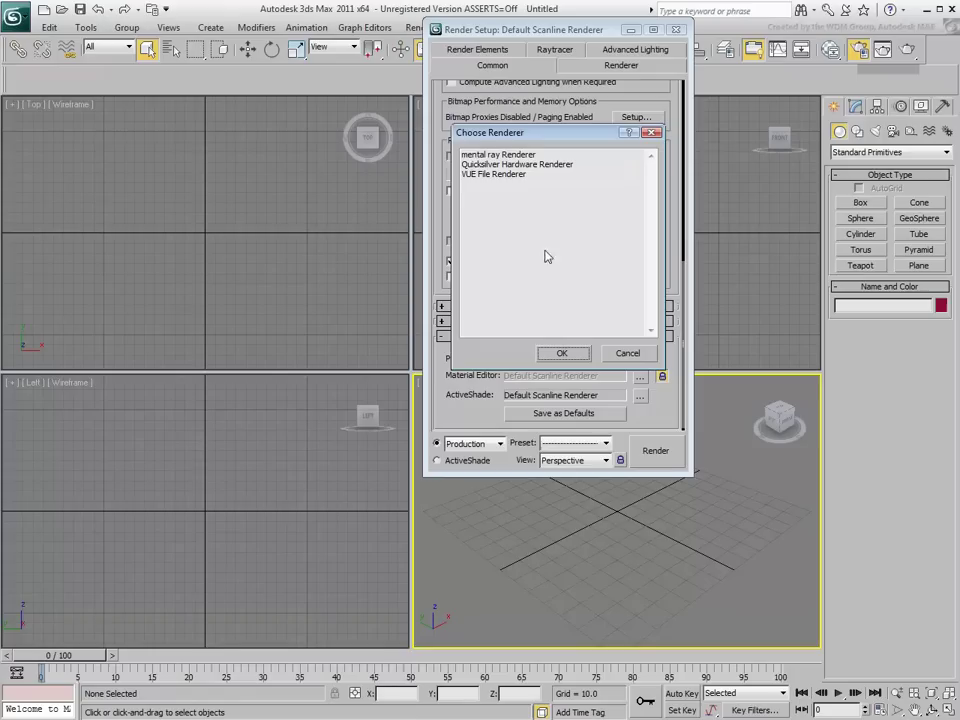
double_click(494, 153)
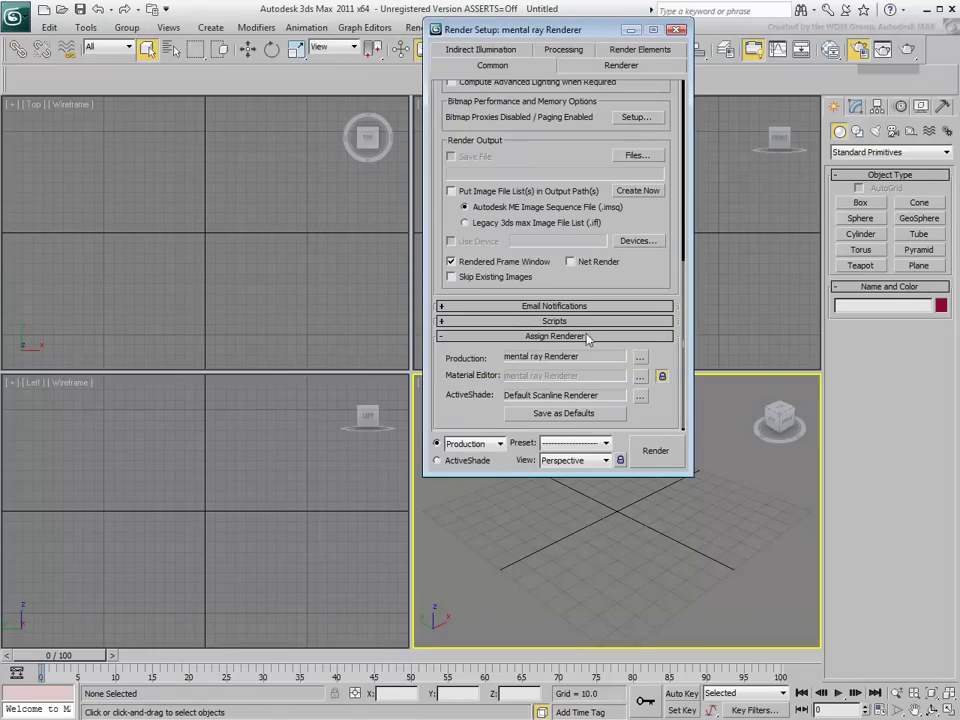
click(677, 29)
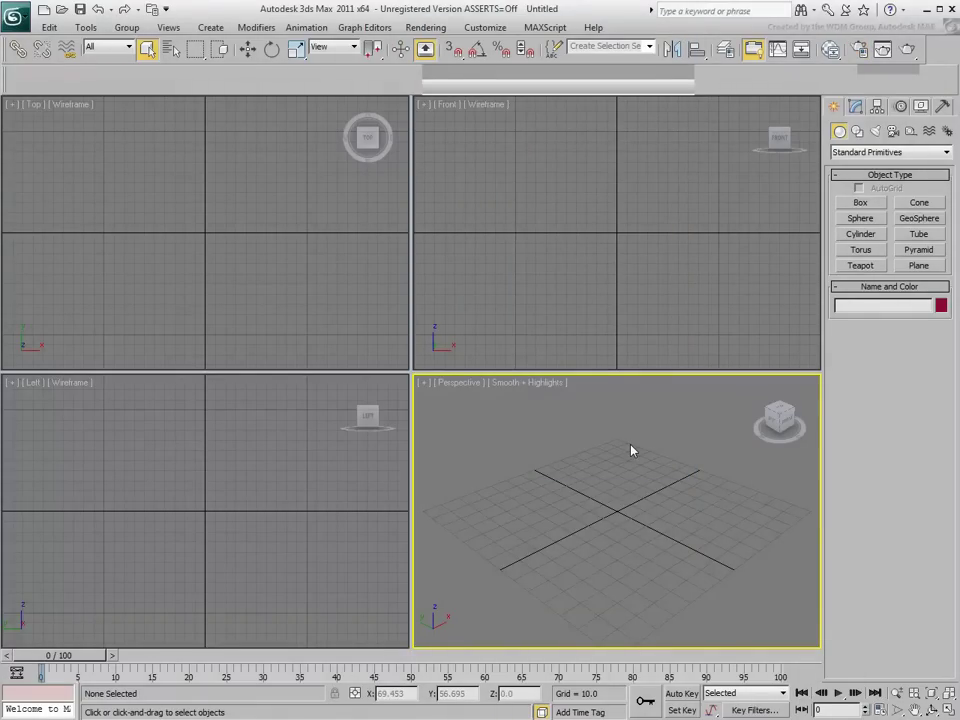
Import Ponte_Emilio_(Ponte_Rotto)_Roma.skp from DATA (E:)\Rome as a Google SketchUp (*.SKP) file
click(14, 15)
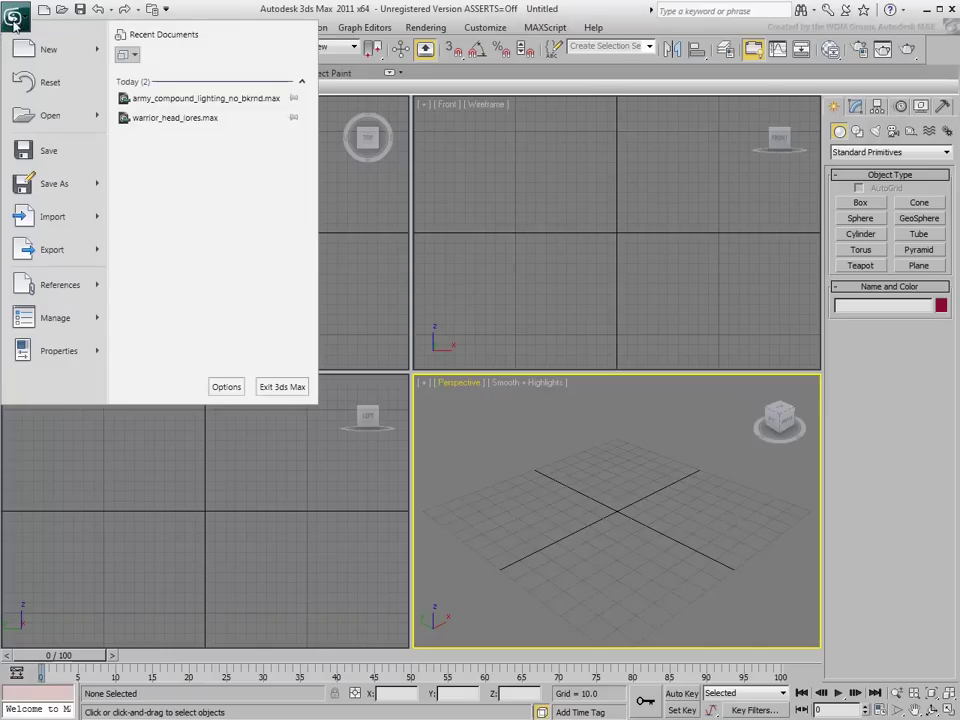
click(20, 216)
click(167, 413)
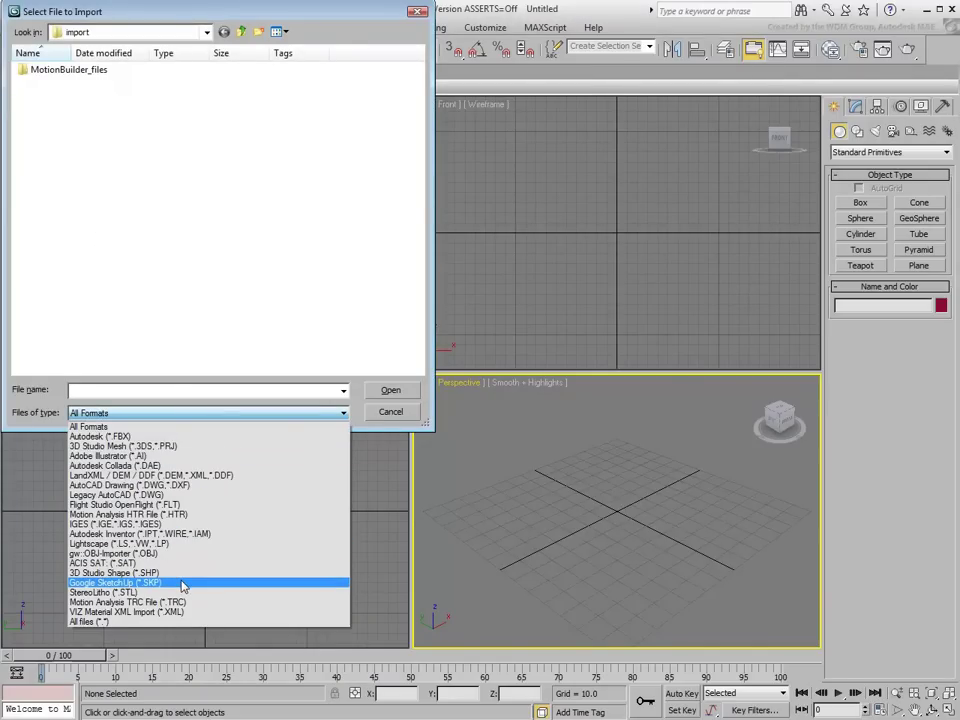
click(182, 586)
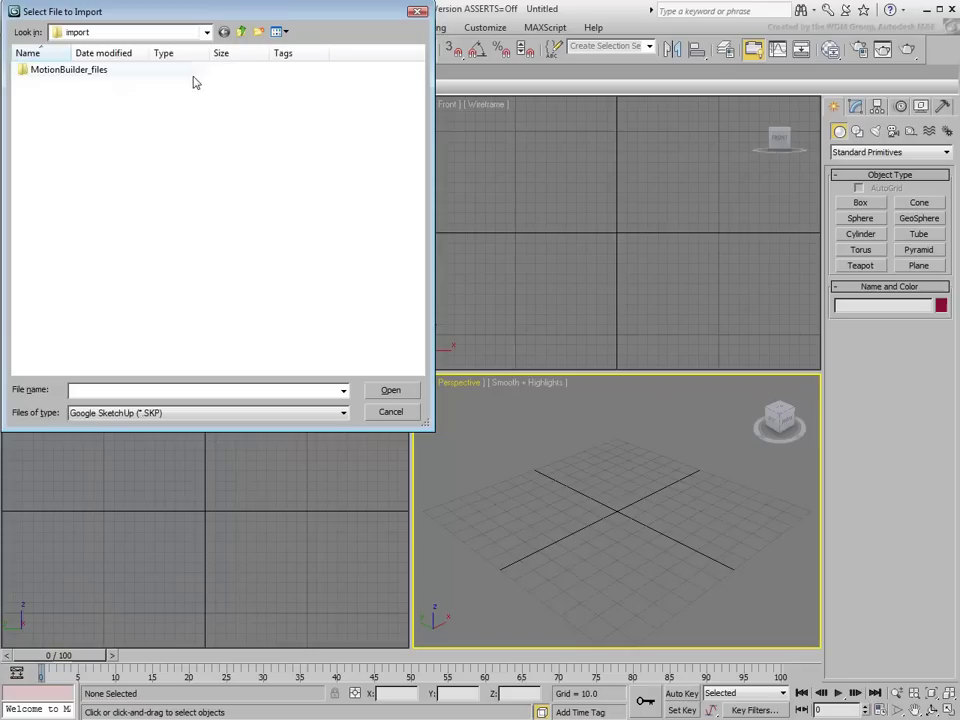
click(206, 33)
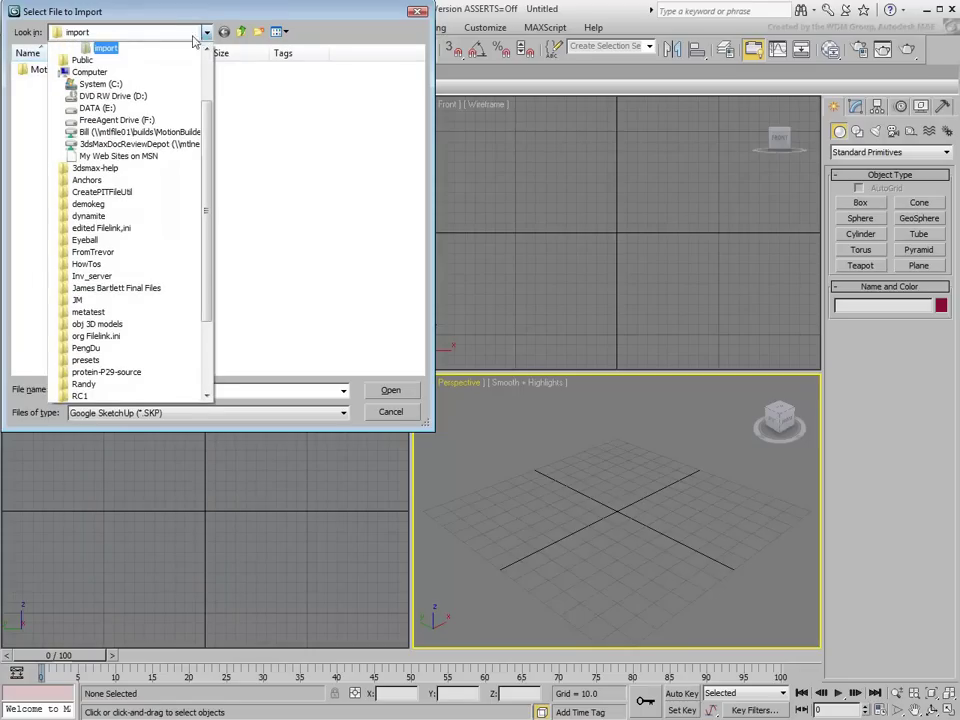
click(97, 108)
double_click(48, 172)
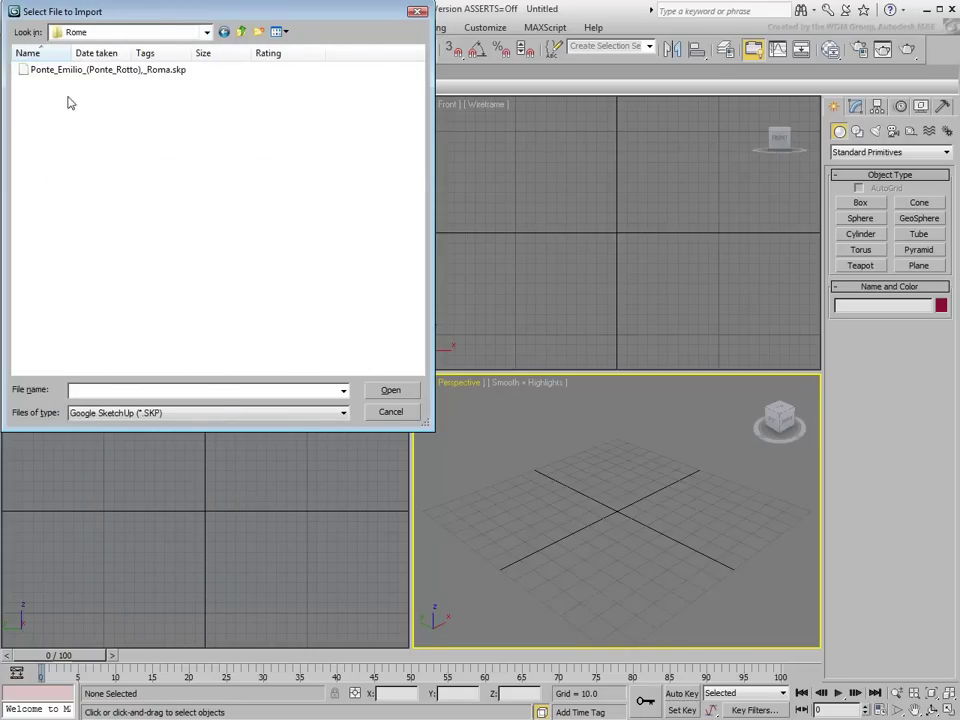
click(92, 71)
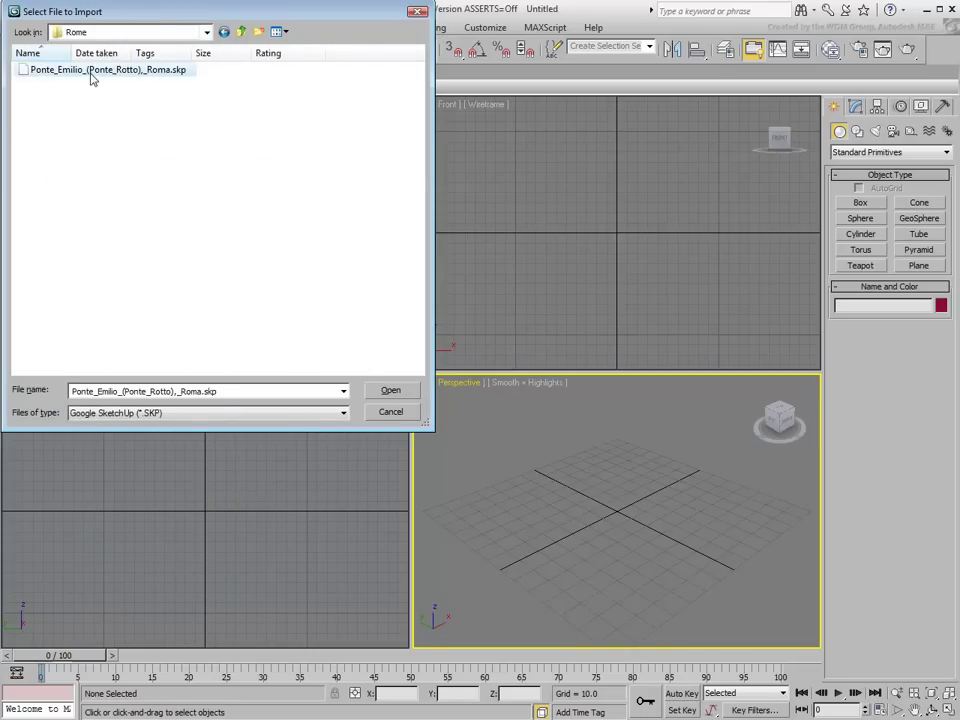
click(388, 390)
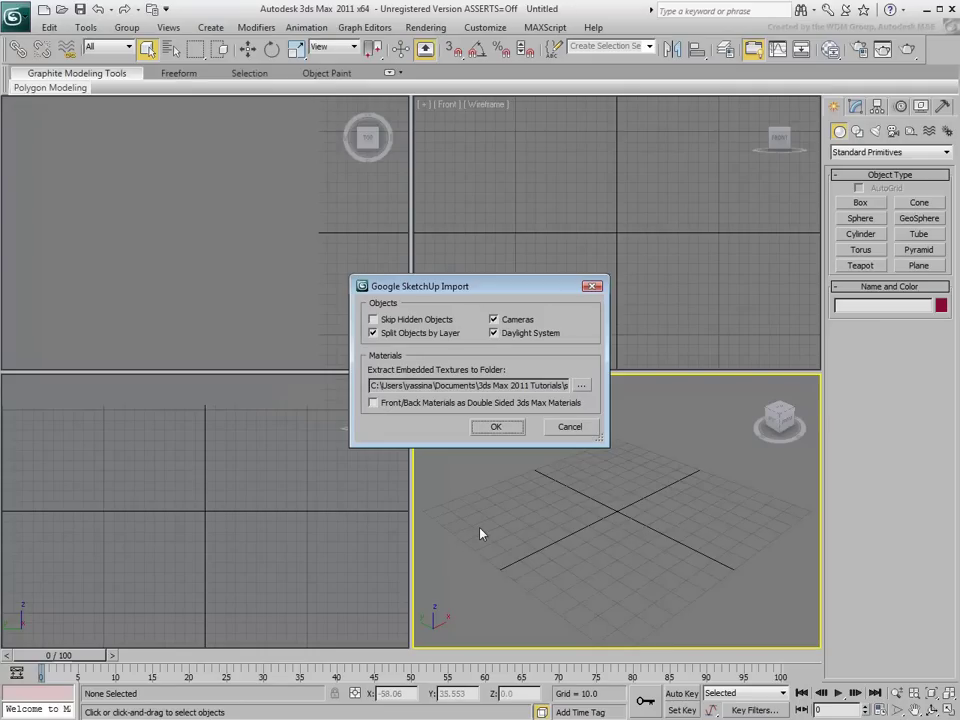
Set the texture extraction folder to E:\Rome\ and enable Front/Back Materials as Double Sided
click(581, 387)
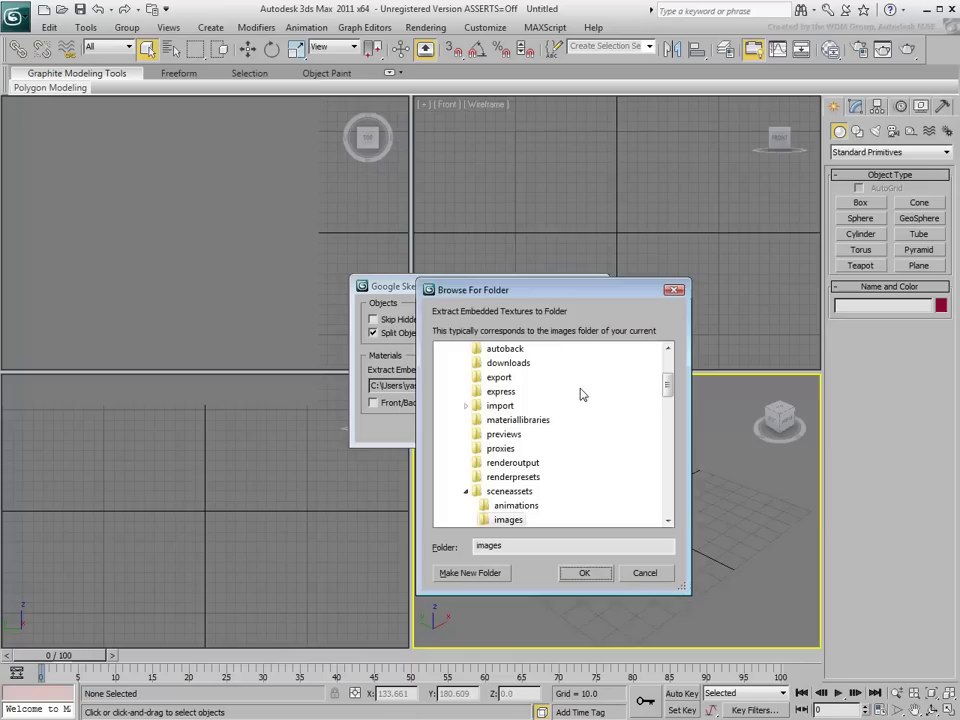
drag(669, 386, 671, 454)
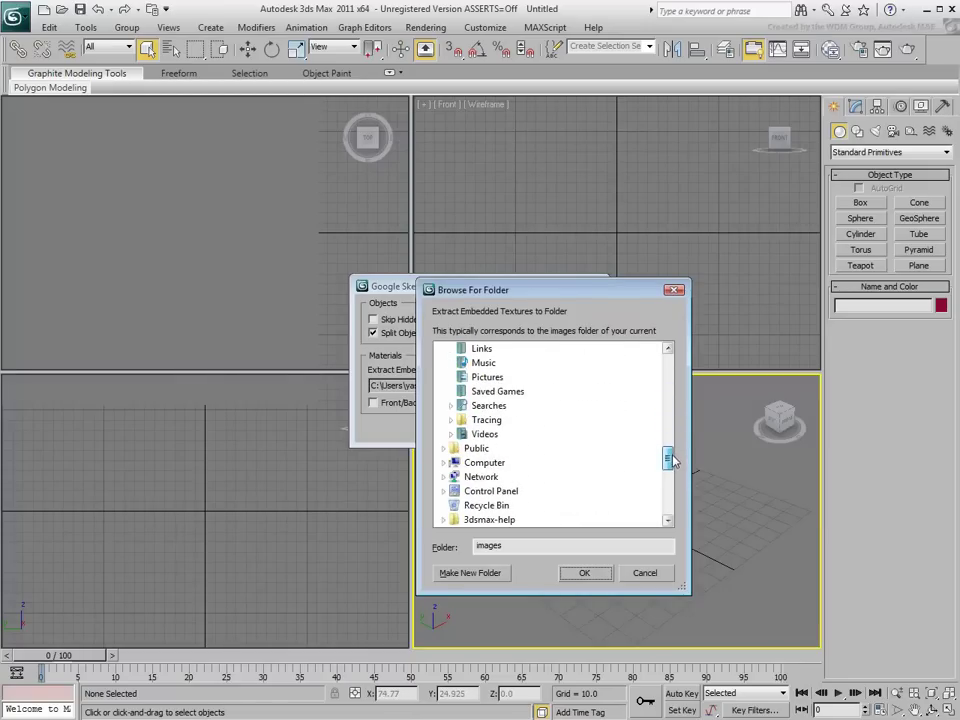
click(445, 460)
click(450, 463)
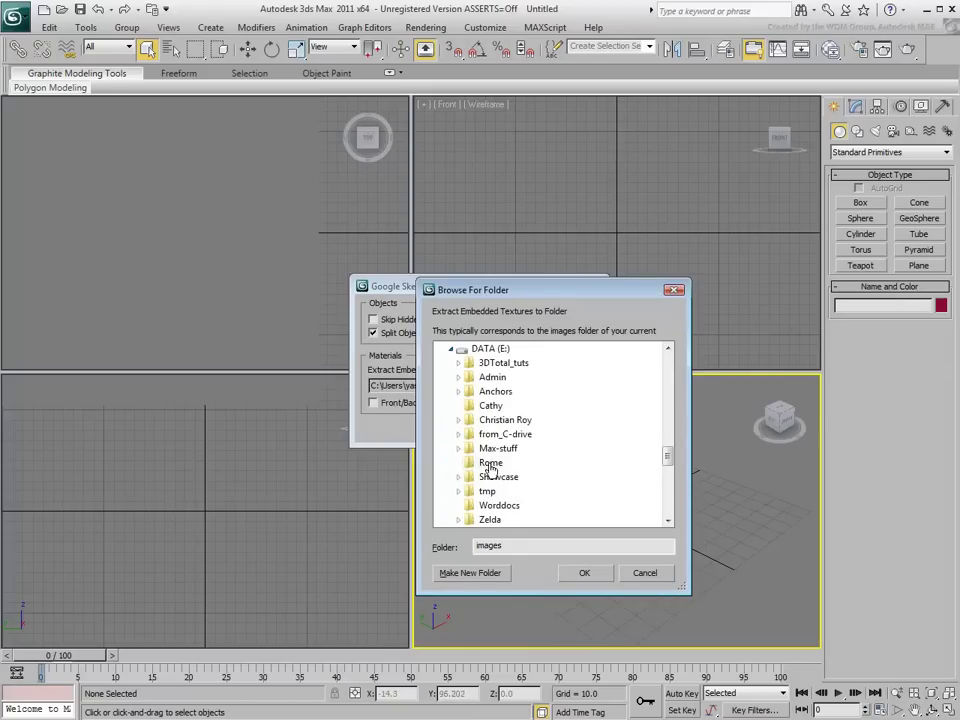
click(490, 463)
click(585, 573)
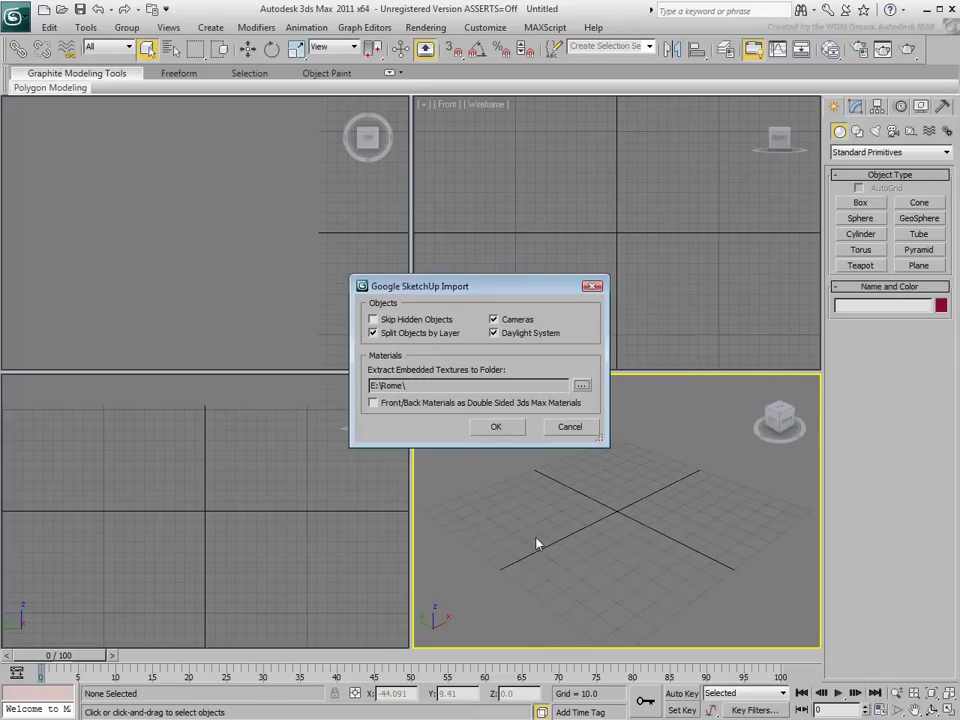
click(374, 402)
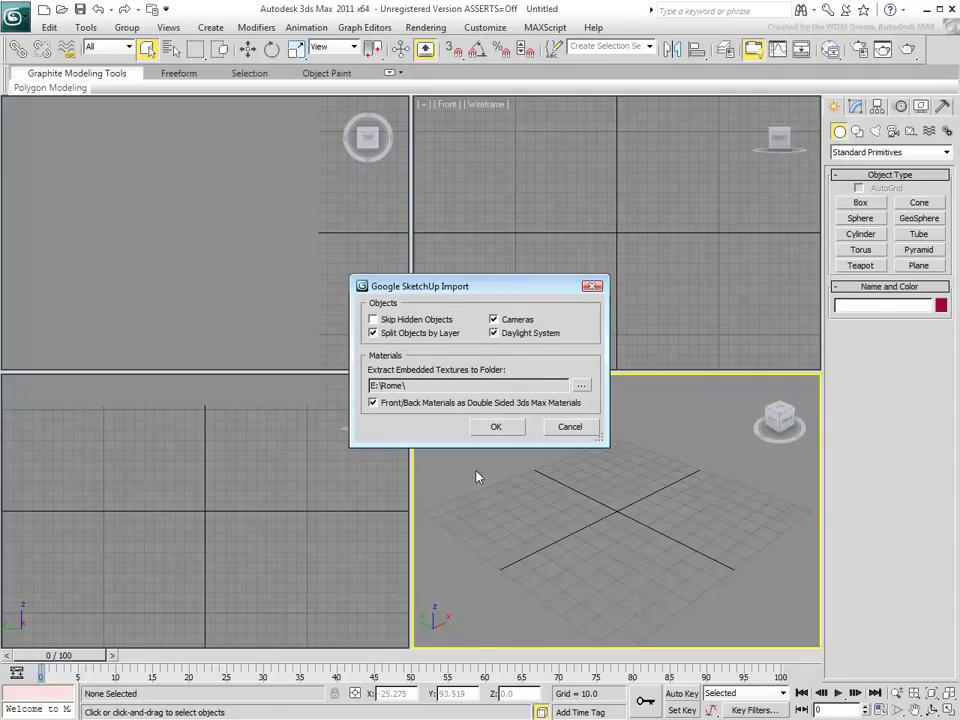
Confirm the import, accept the mr Photographic exposure control, and select the bridge group
click(496, 426)
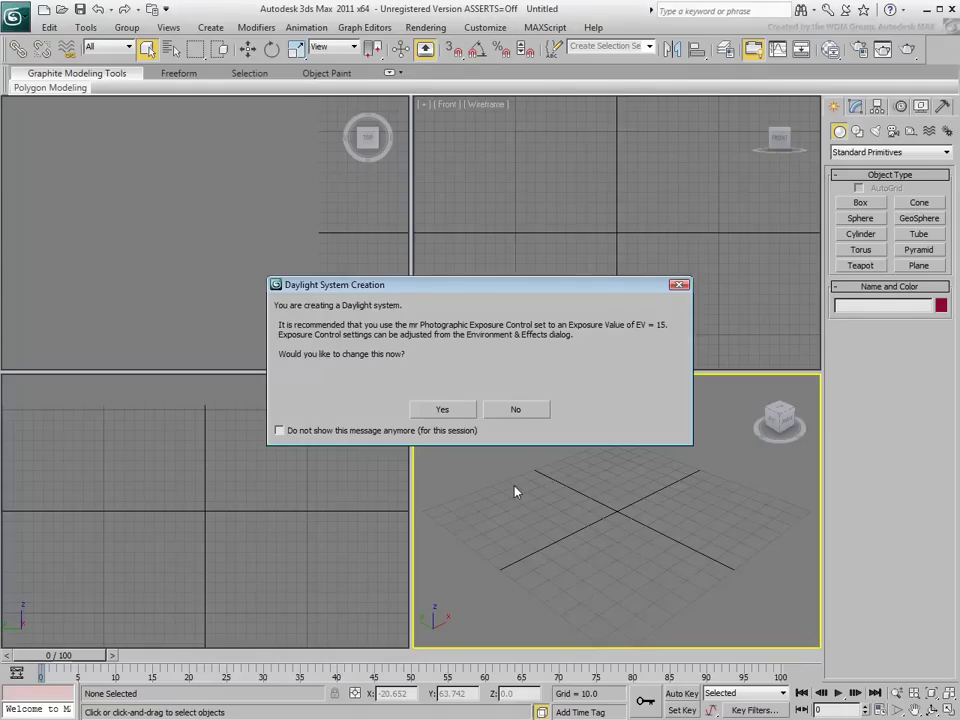
click(446, 411)
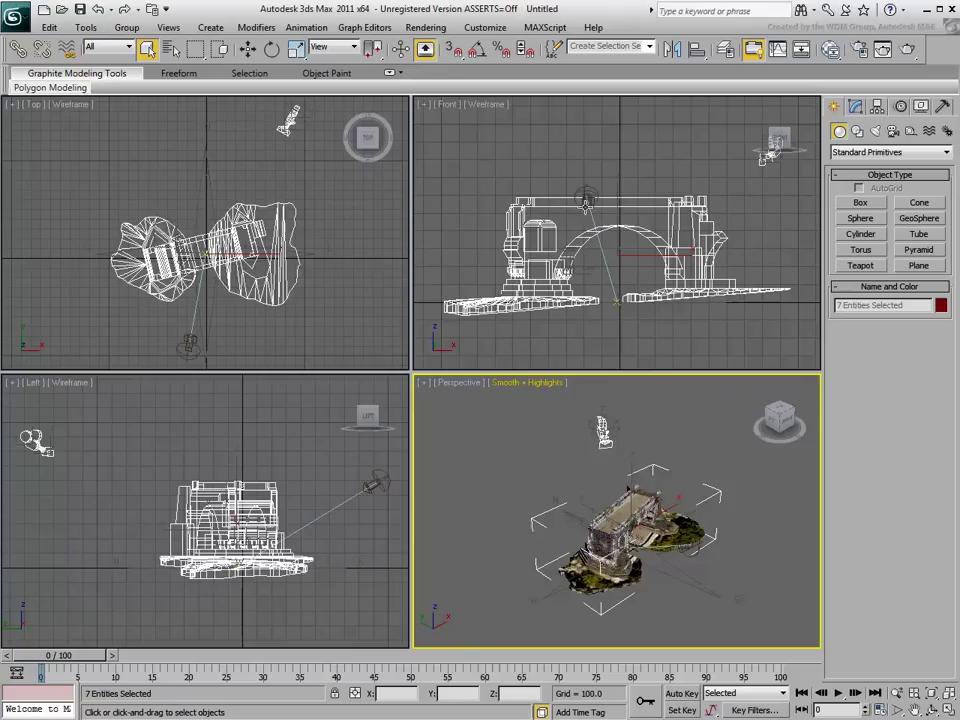
click(586, 195)
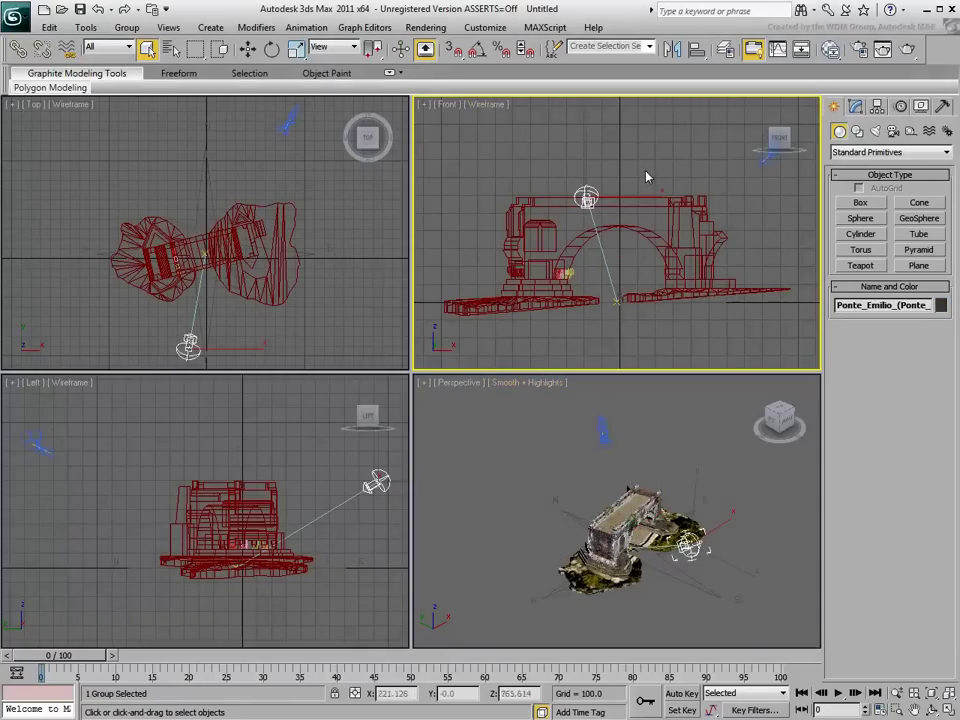
Switch the daylight to mr Sun and mr Sky, adding the mr Physical Sky environment map
click(855, 107)
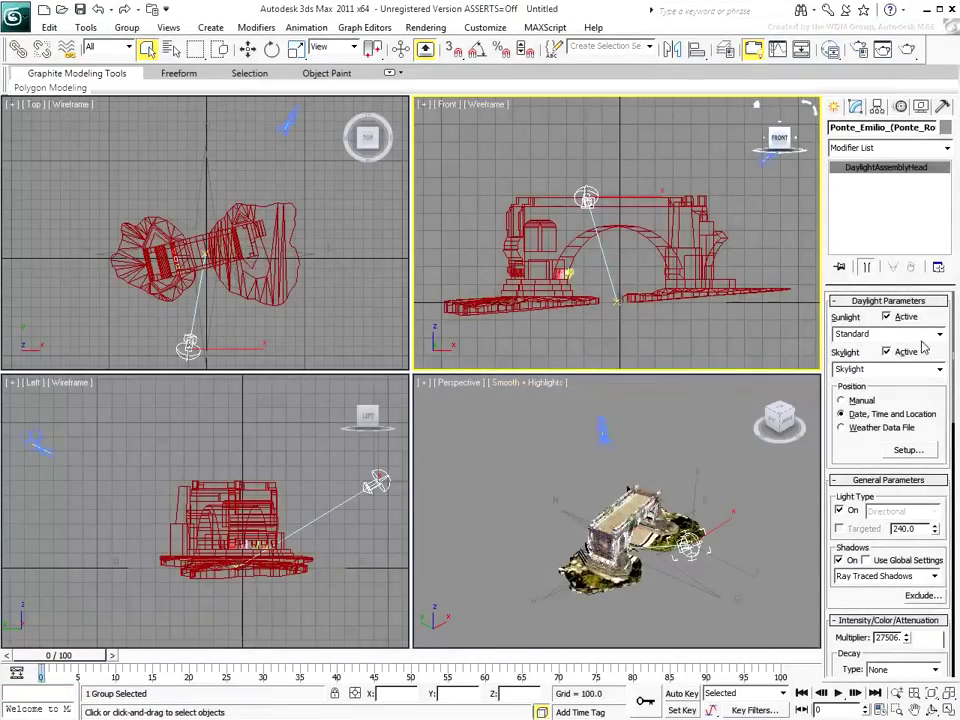
click(940, 336)
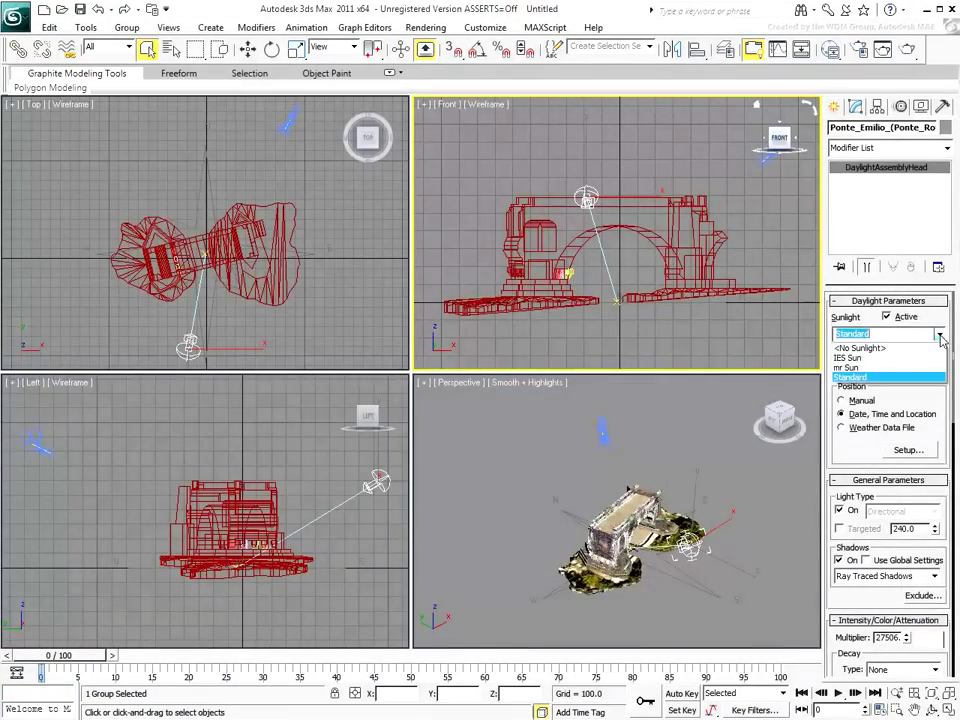
click(908, 367)
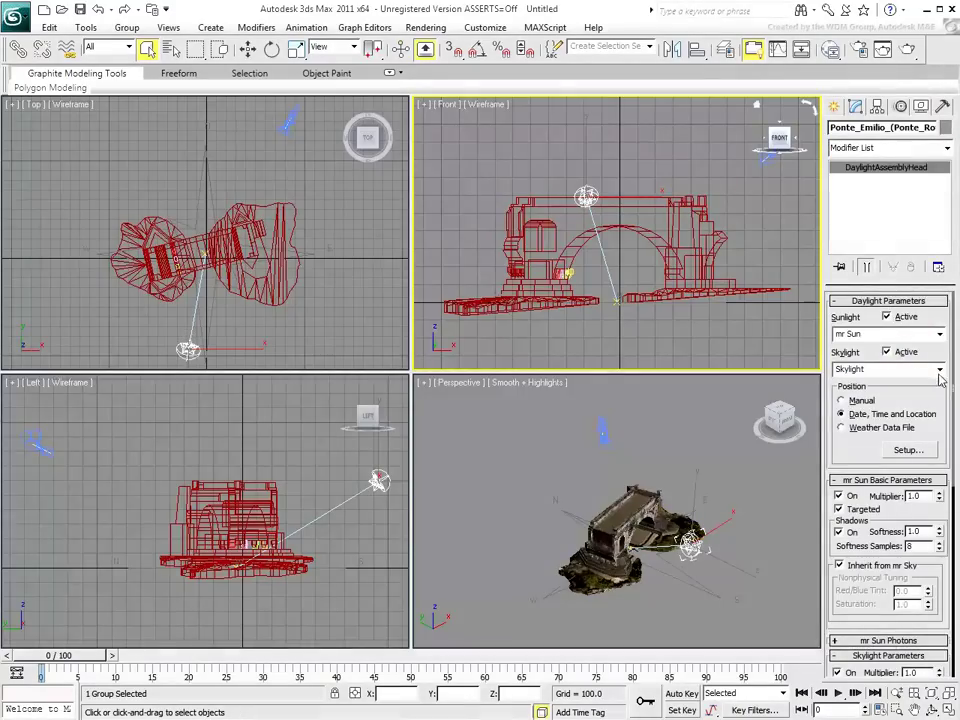
click(908, 369)
click(857, 405)
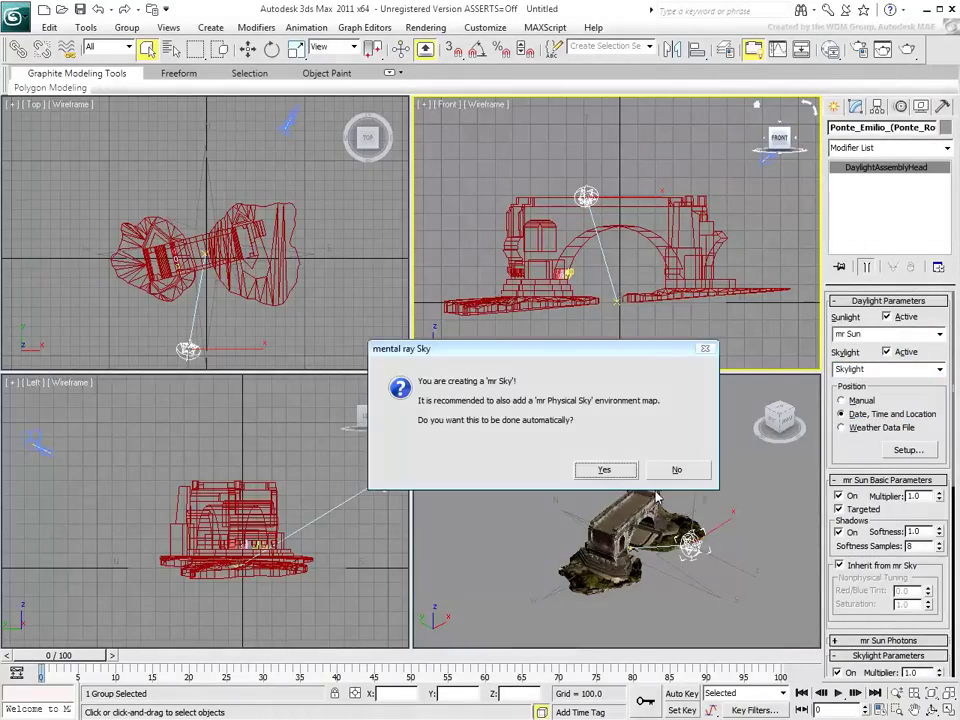
click(606, 471)
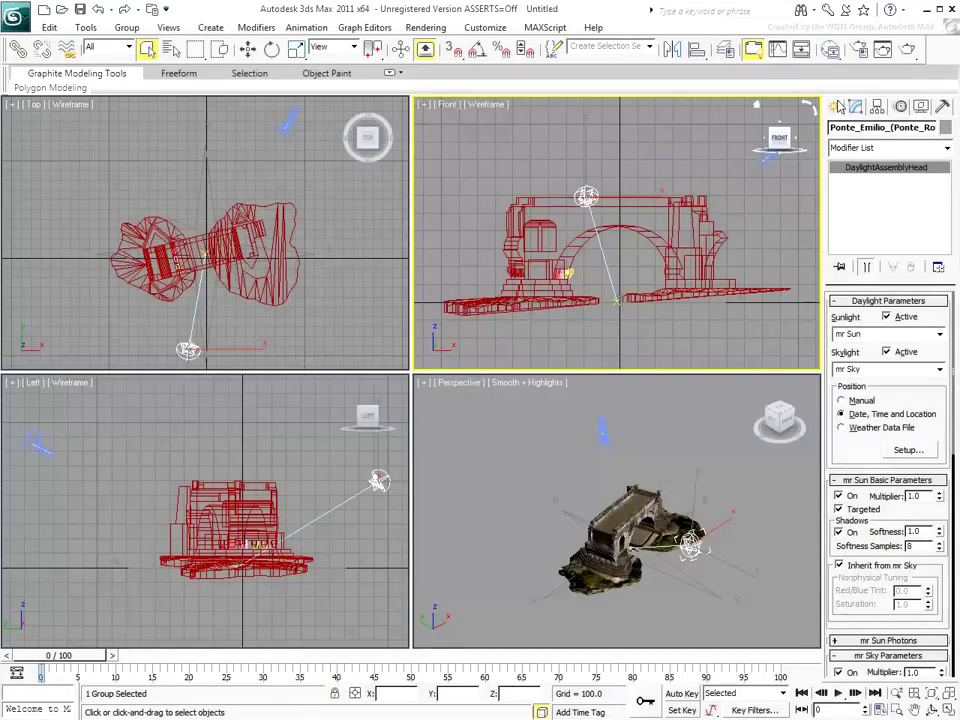
click(840, 106)
Draw Plane001 (2715.269 × 3026.786) under the bridge and colour it light cyan
click(919, 265)
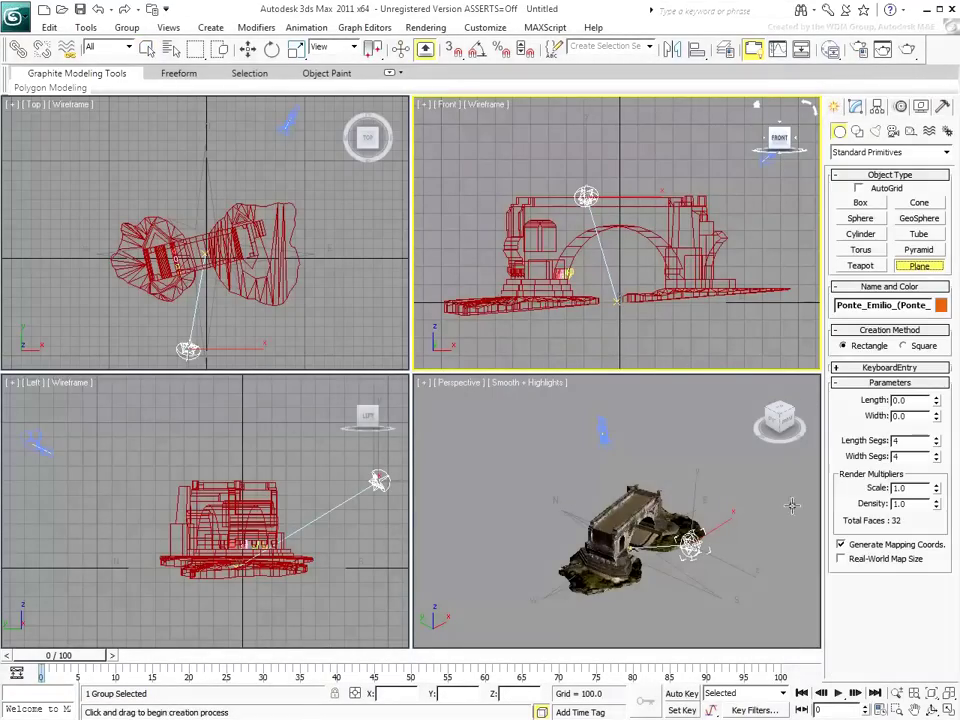
drag(795, 545, 452, 553)
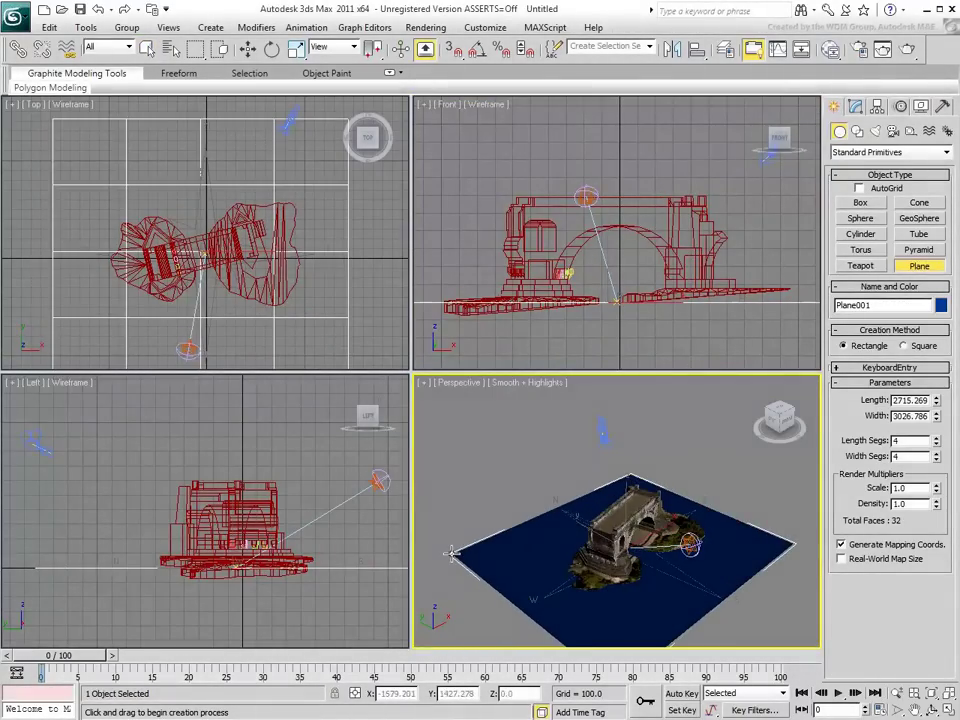
click(941, 305)
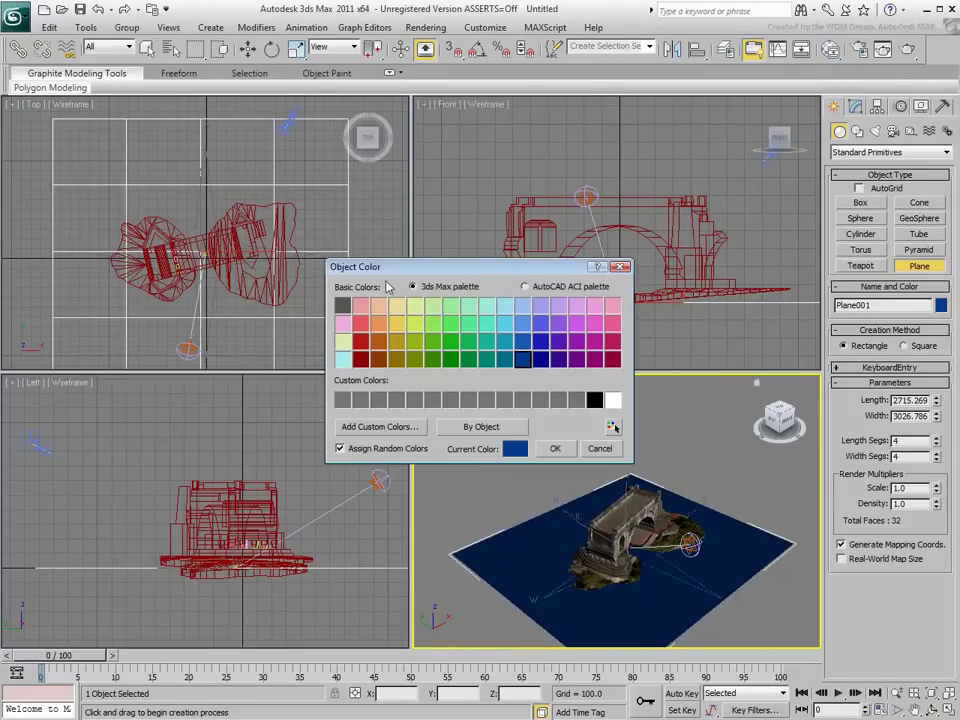
click(487, 305)
click(555, 448)
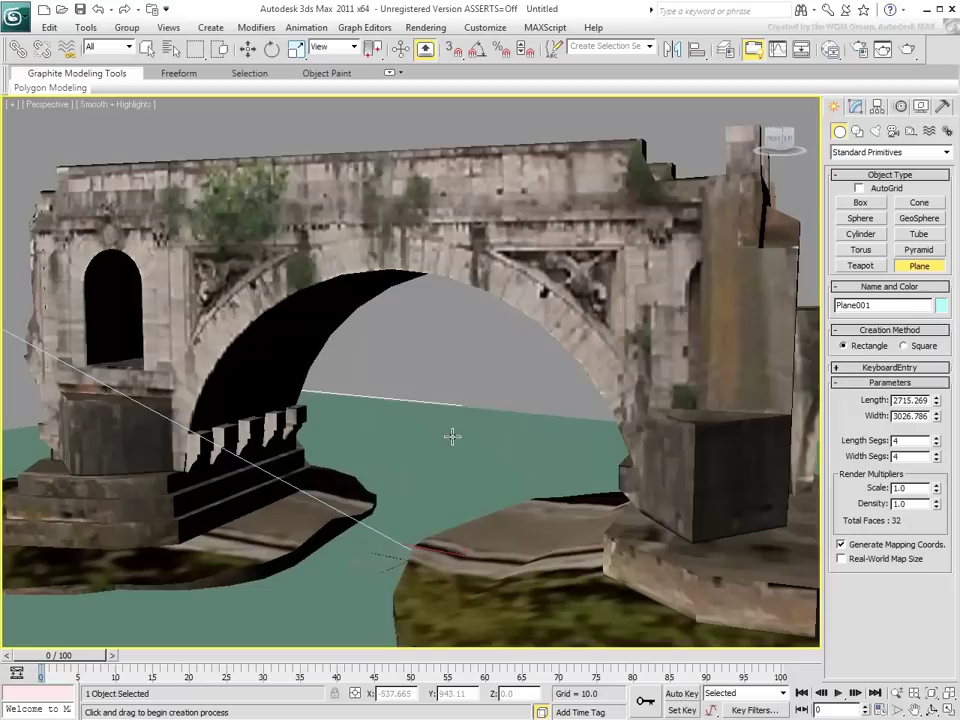
Render the Perspective view with mental ray and close the frame window when done
click(905, 53)
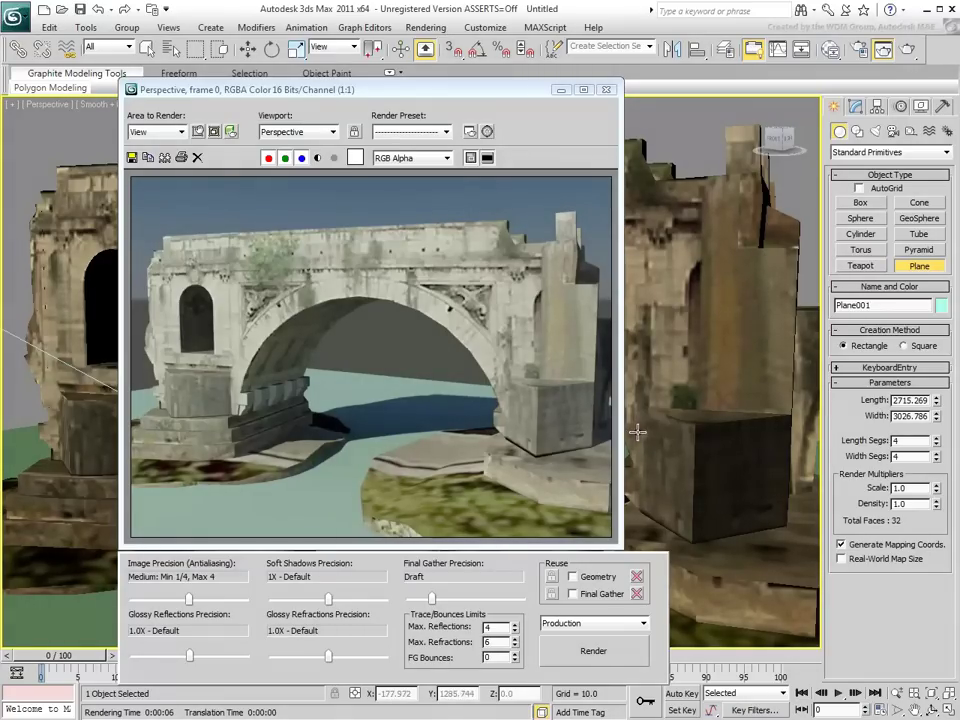
click(606, 89)
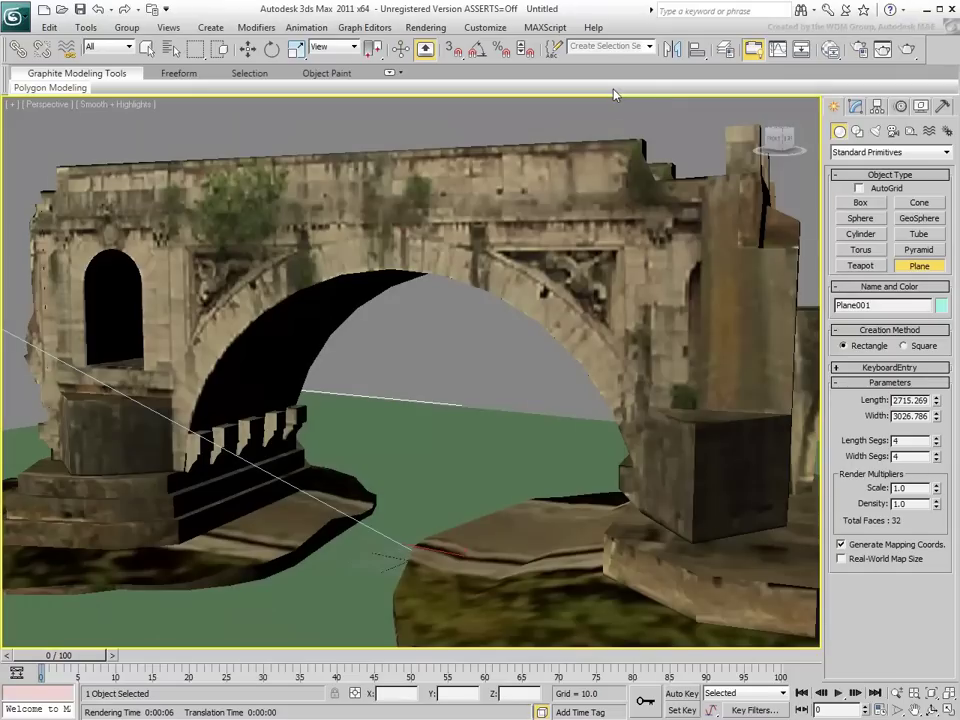
Load the bridge's Multi/Sub-Object material from the scene into Slate and zoom onto its nodes
click(832, 52)
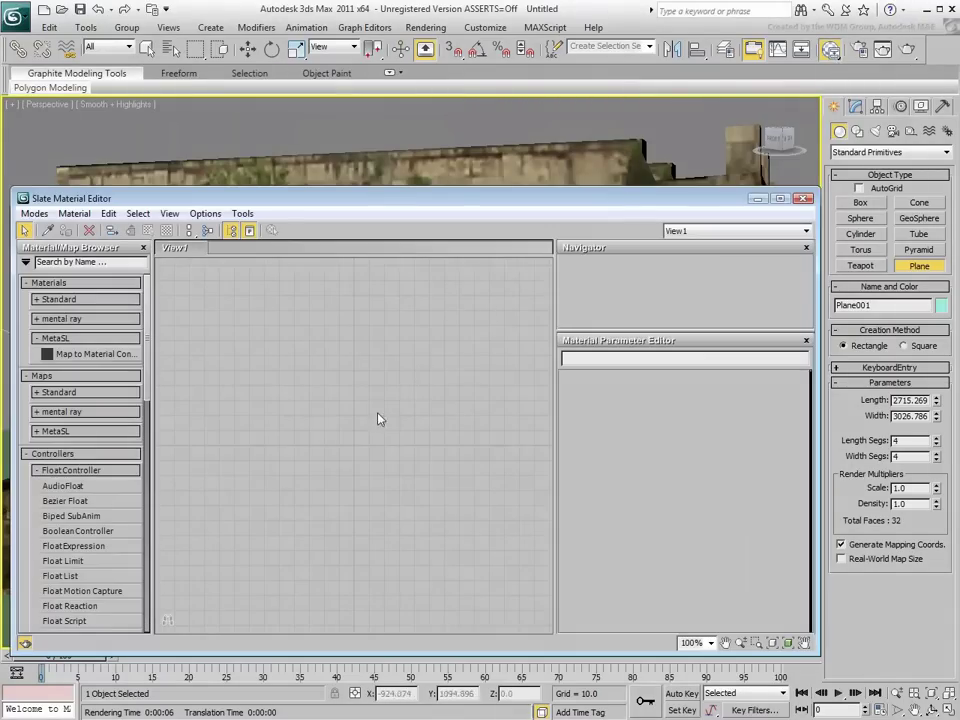
click(48, 232)
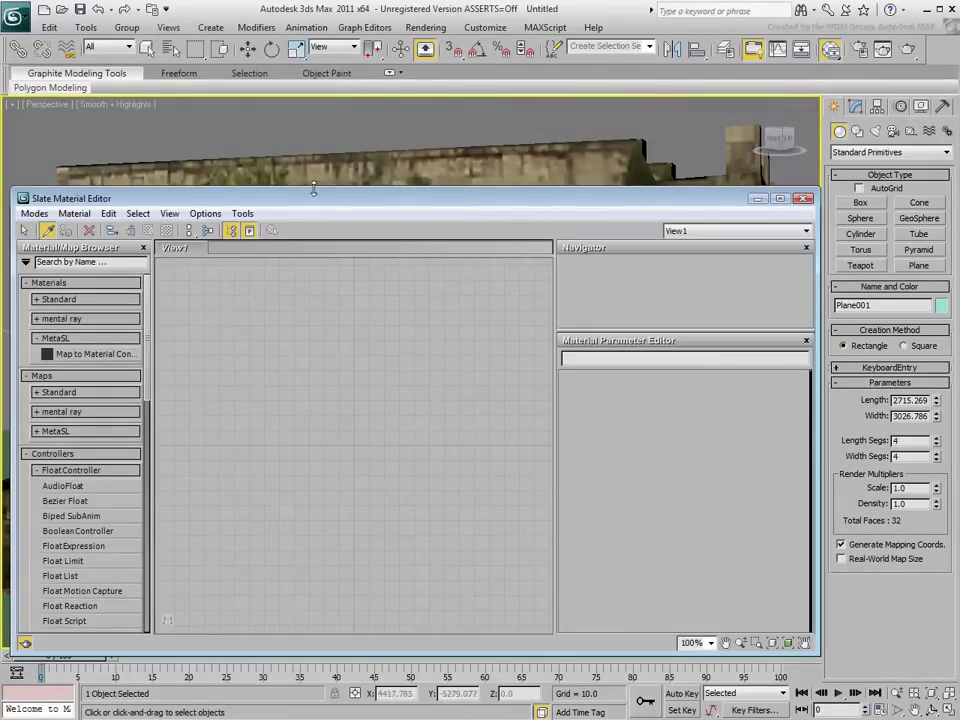
click(450, 161)
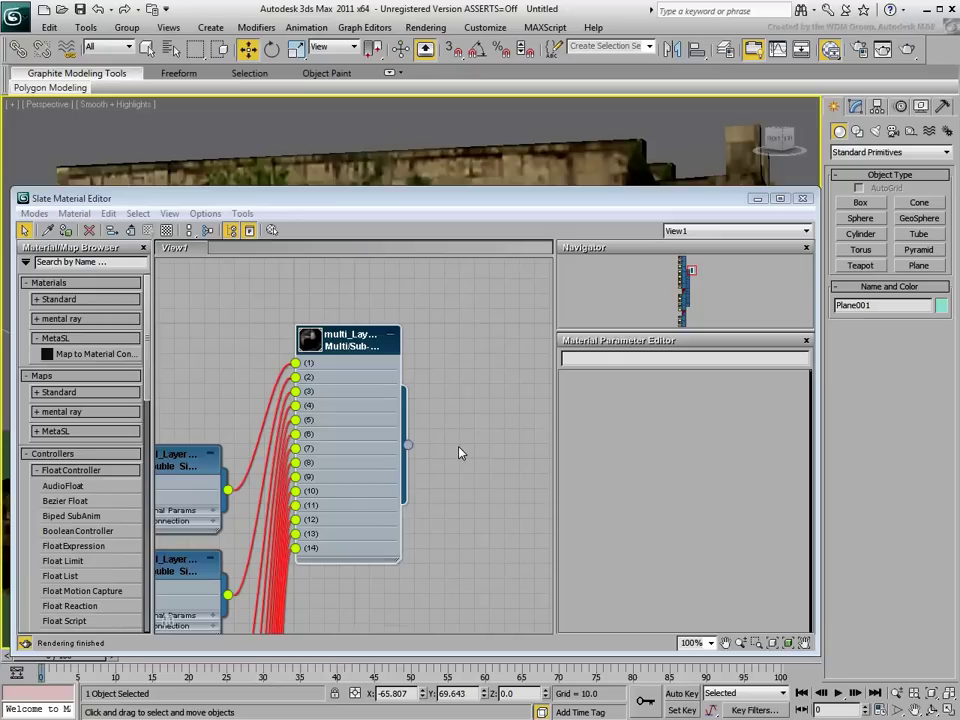
middle_drag(454, 424, 476, 432)
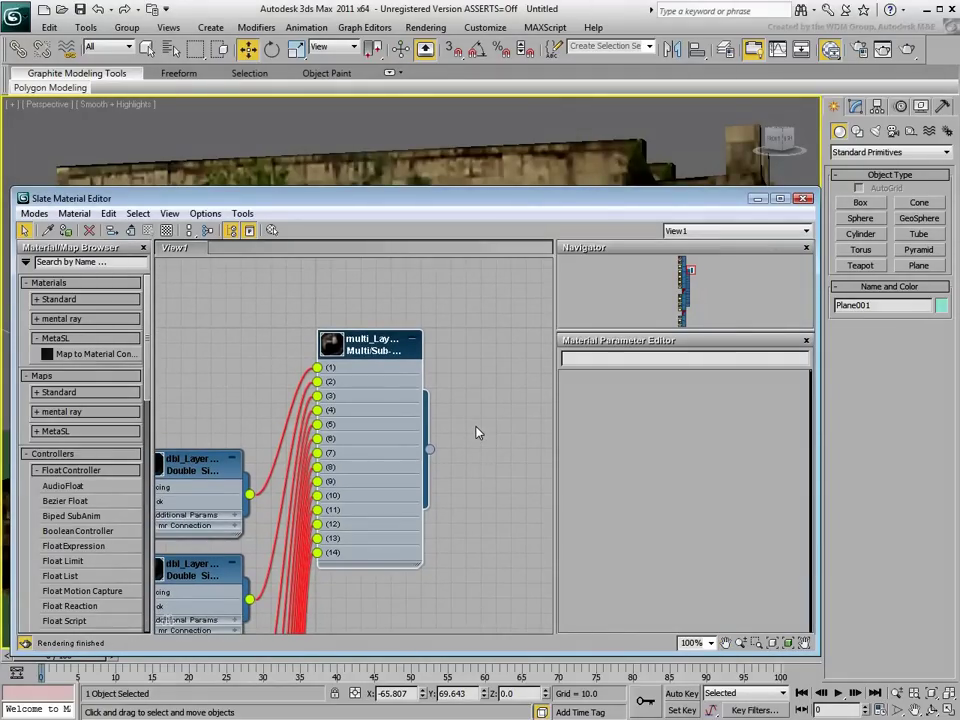
key(z)
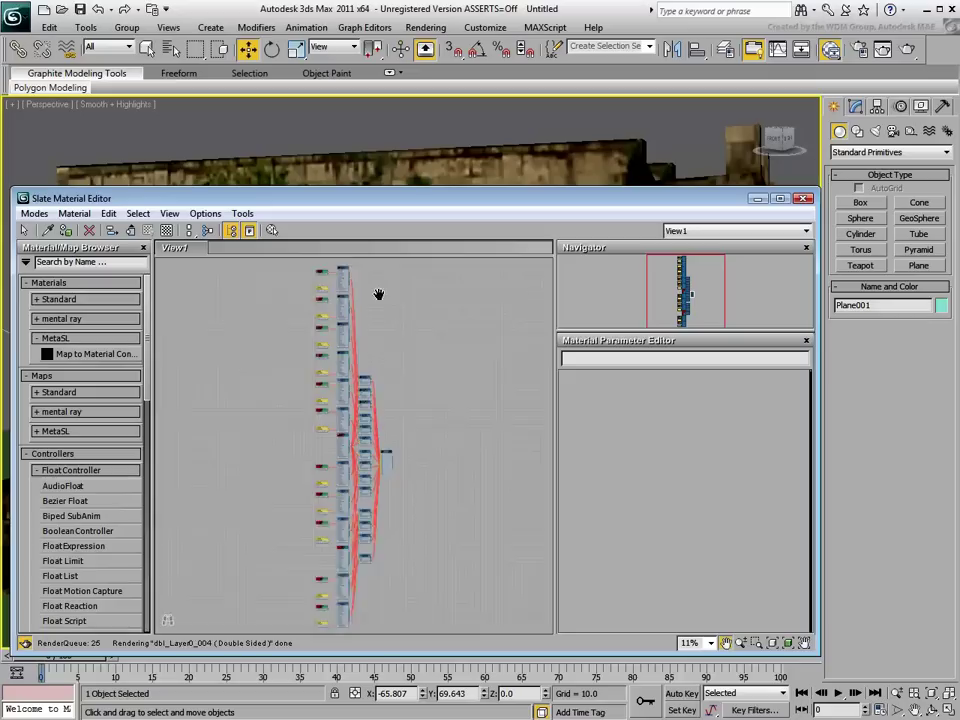
middle_drag(379, 296, 418, 377)
scroll(418, 377, up, 2)
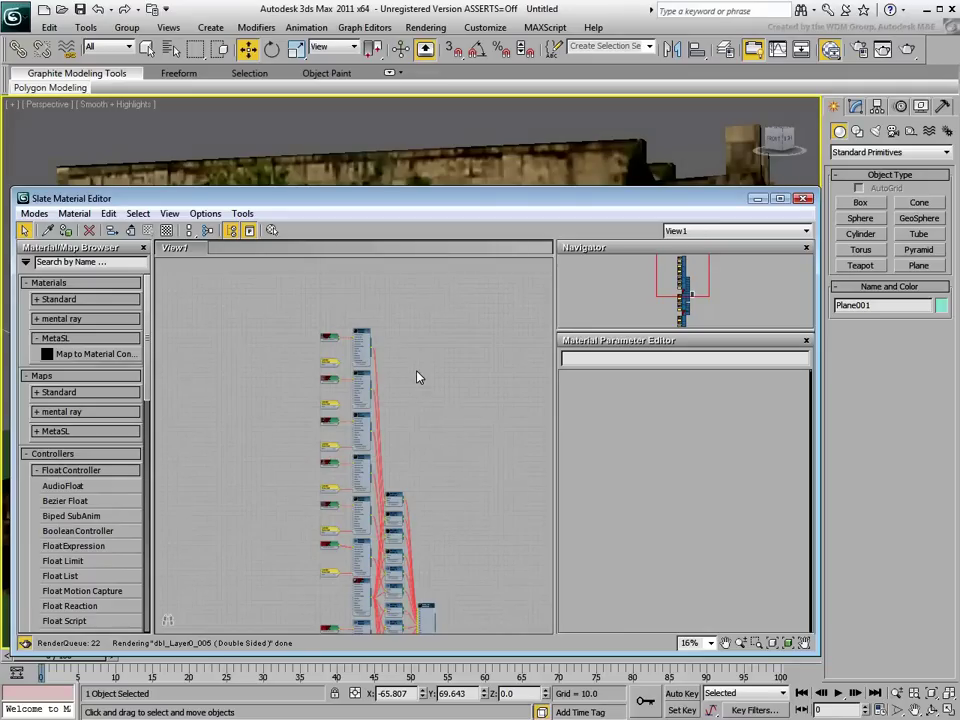
Wire the Pilone-02 and Base-01 bitmaps into their materials' Bump slots
scroll(390, 358, up, 6)
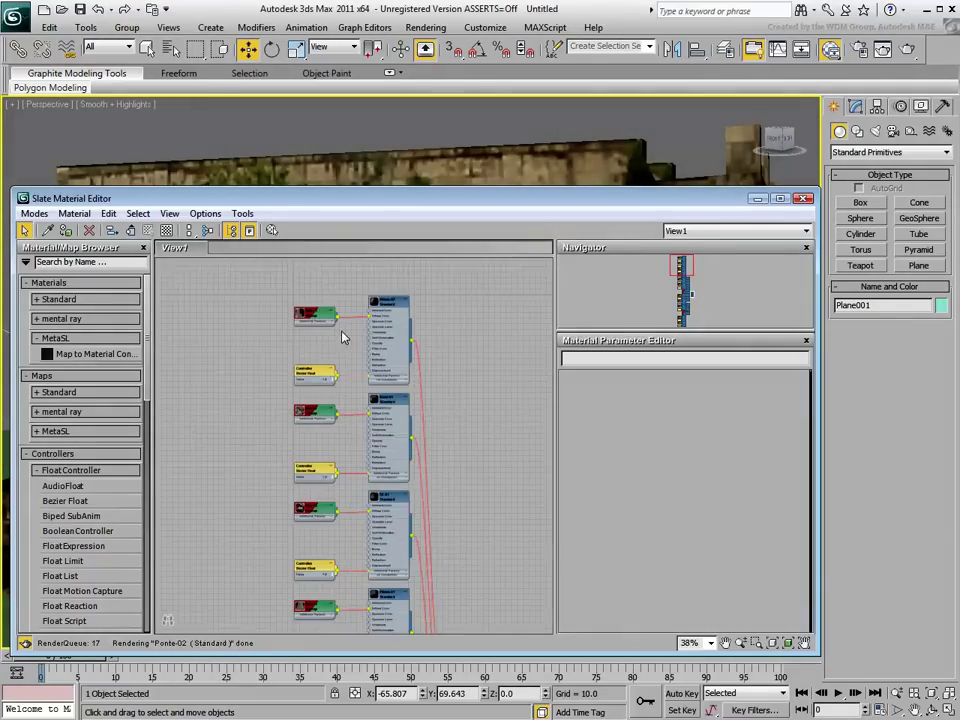
middle_drag(343, 396, 343, 386)
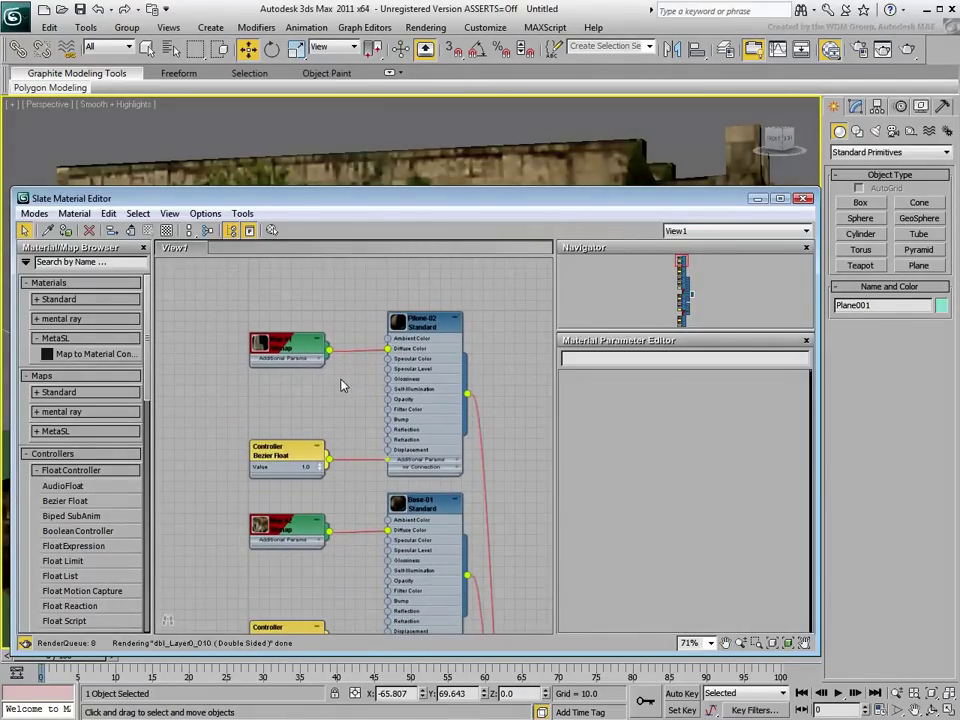
drag(328, 351, 390, 424)
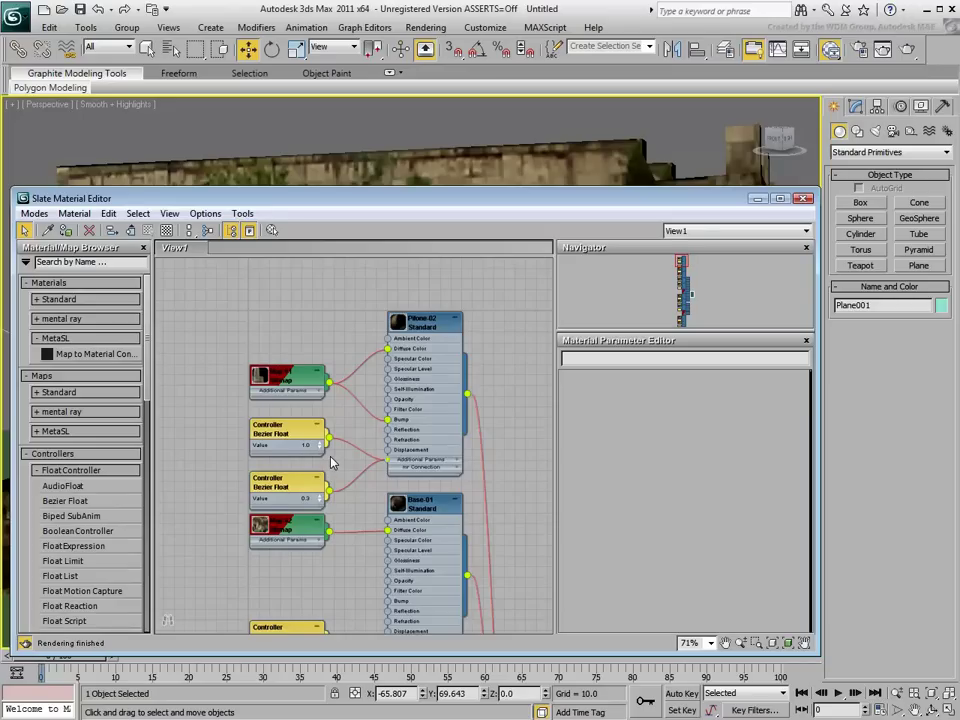
middle_drag(250, 350, 247, 294)
middle_drag(340, 418, 310, 393)
drag(315, 397, 372, 465)
Wire the GE-01, Pilone-01 and Ponte-05 bitmaps into their materials' Bump slots
middle_drag(354, 557, 336, 379)
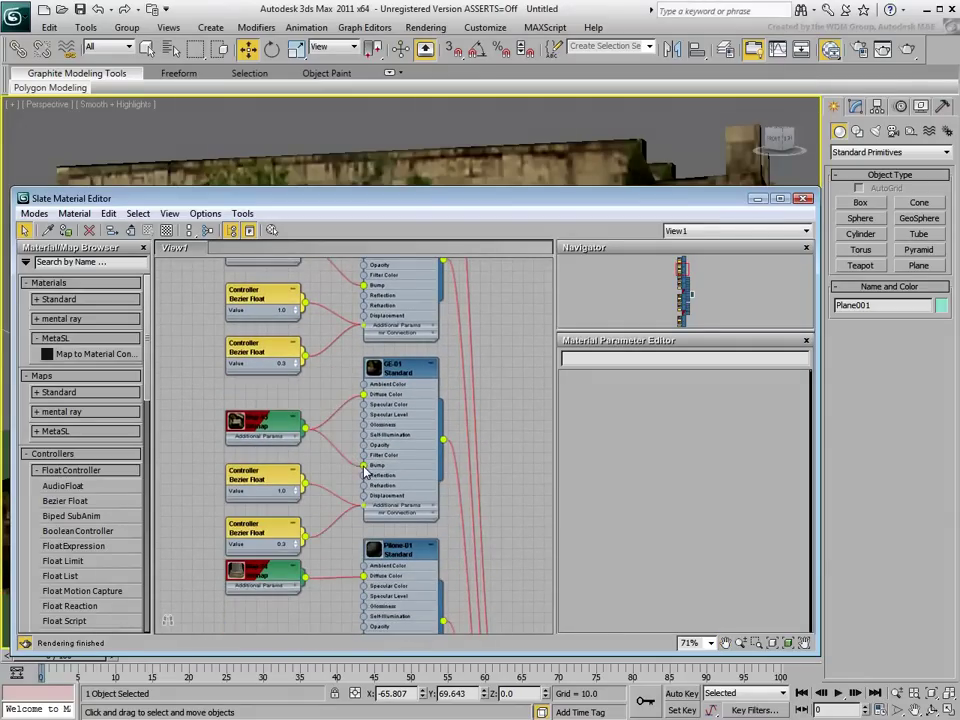
middle_drag(360, 476, 303, 395)
drag(307, 388, 368, 457)
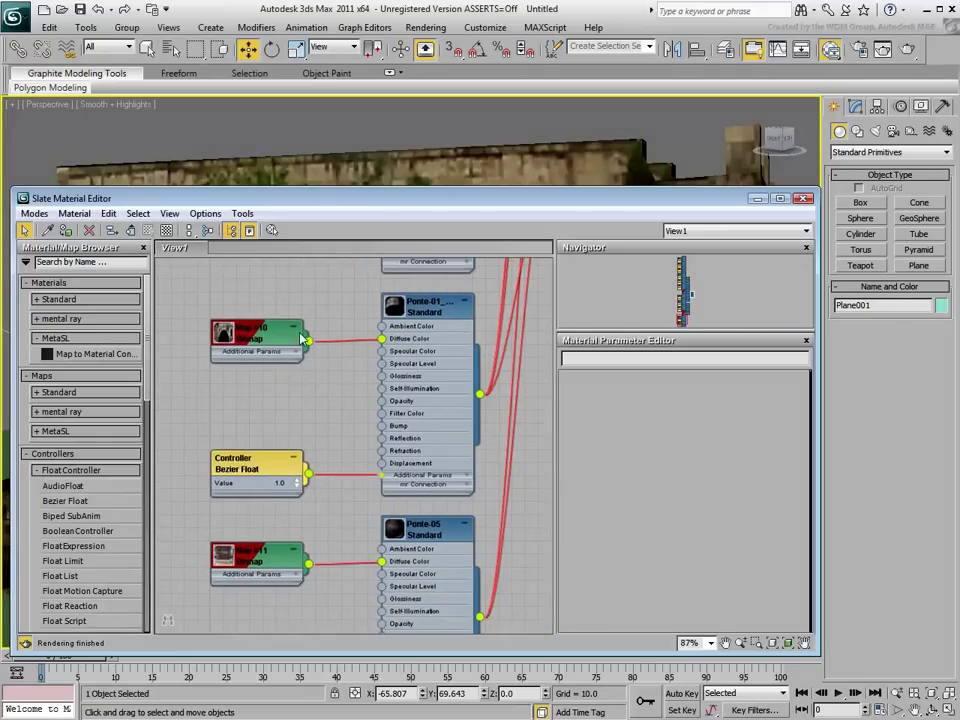
drag(308, 342, 383, 431)
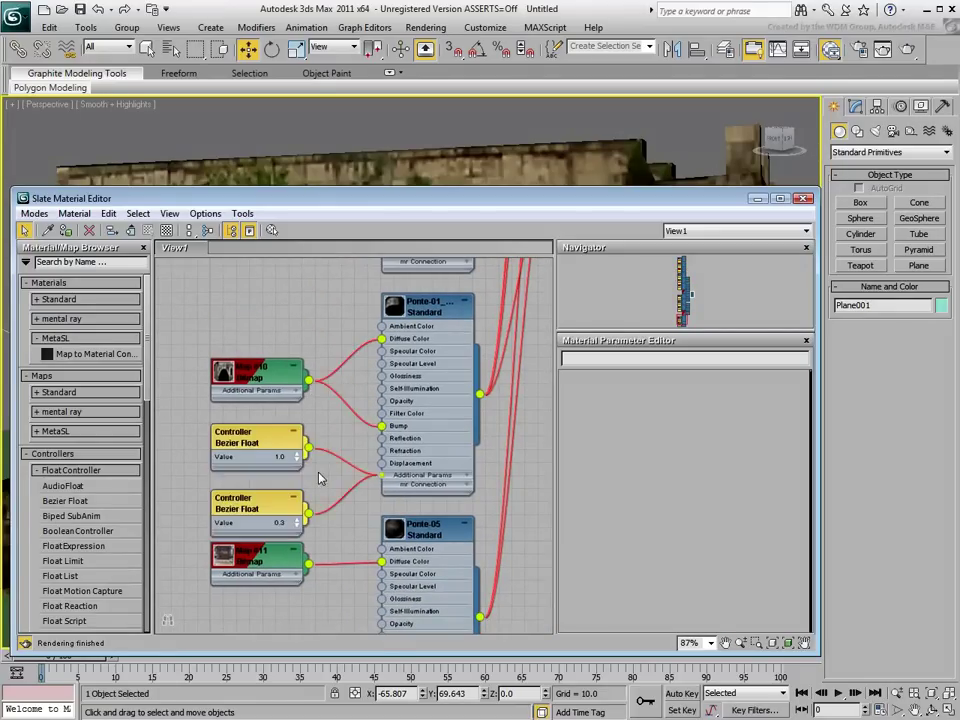
middle_drag(311, 565, 303, 383)
drag(303, 383, 373, 461)
middle_drag(328, 349, 325, 432)
scroll(325, 432, down, 1)
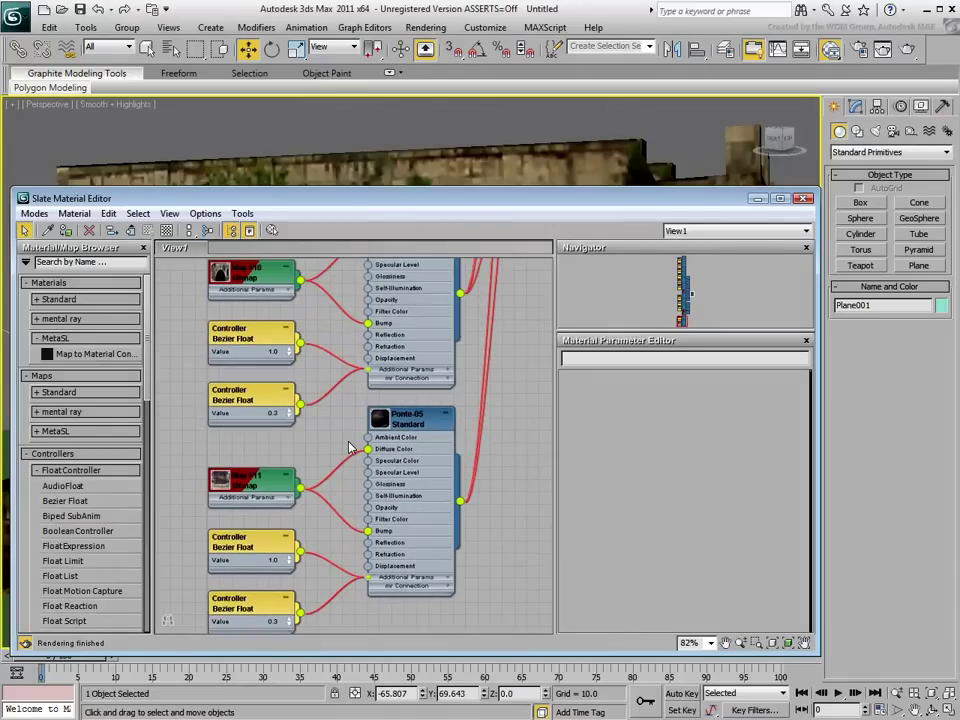
Fit the node graph and add a new Bezier Float controller, Controller#1
key(z)
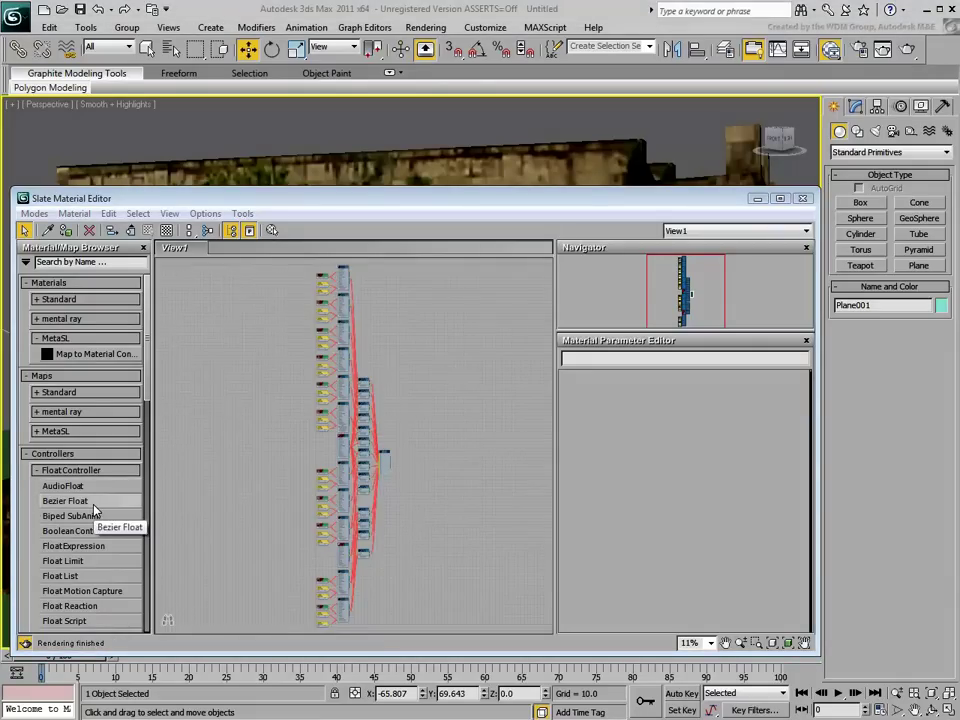
drag(95, 502, 222, 390)
drag(281, 287, 283, 285)
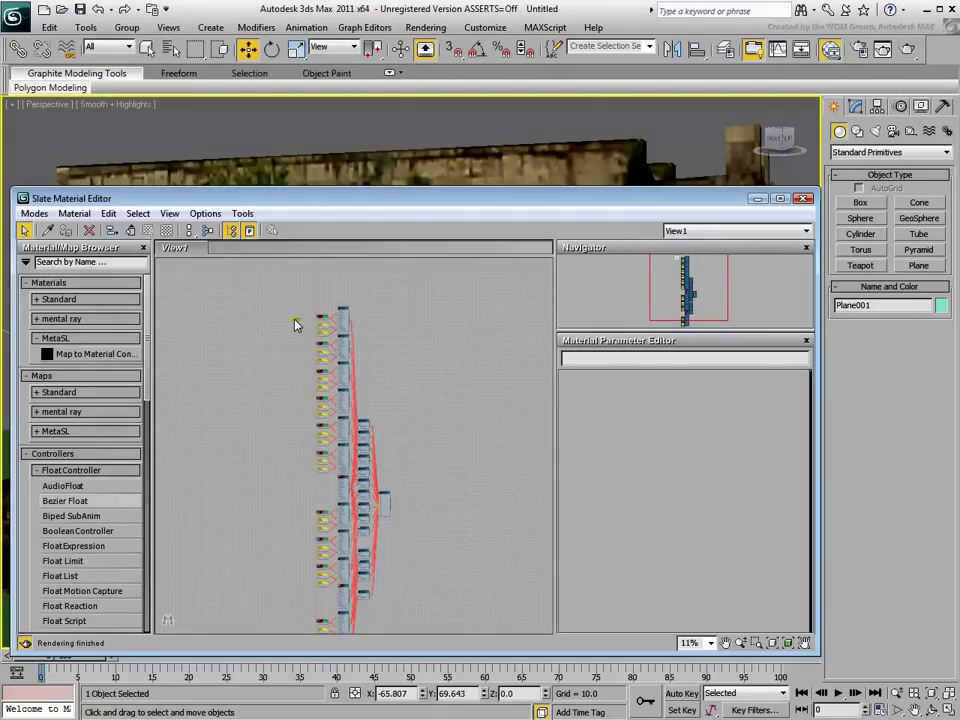
scroll(296, 326, up, 5)
middle_drag(343, 291, 305, 408)
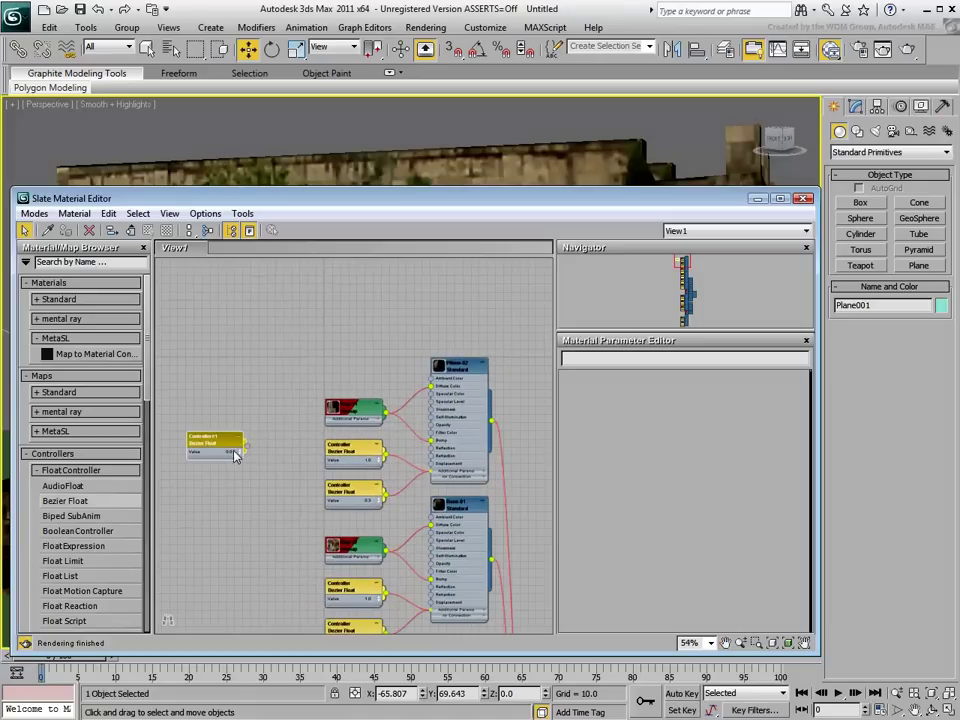
Link Controller#1 to Pilone-02's Bump Amount, moving its old 0.3 controller aside
drag(236, 447, 253, 411)
scroll(316, 447, up, 1)
middle_drag(316, 447, 274, 435)
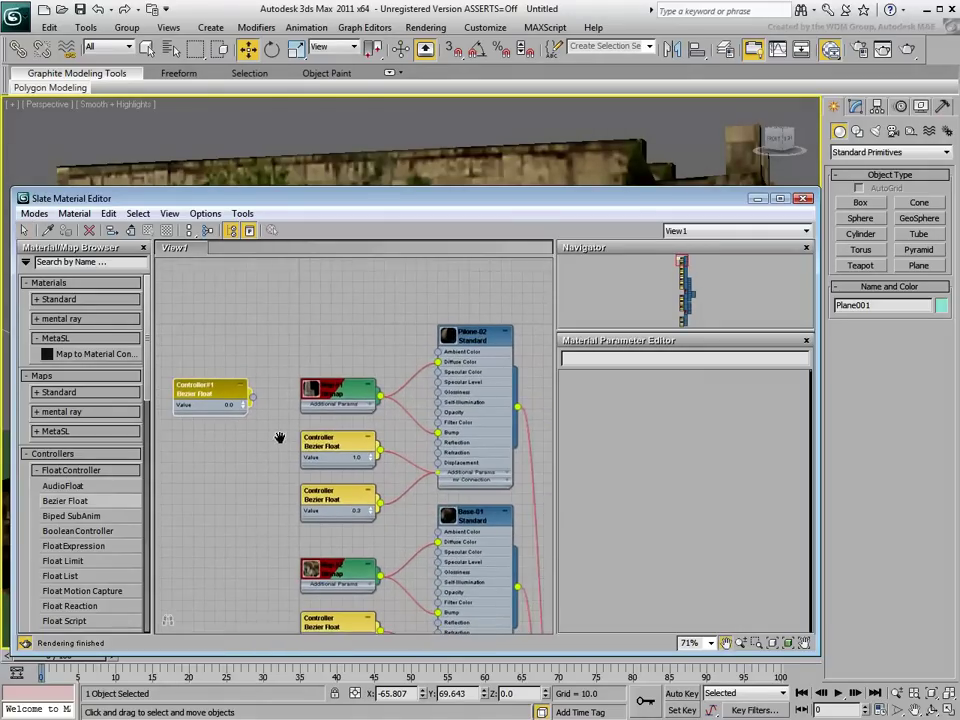
click(465, 481)
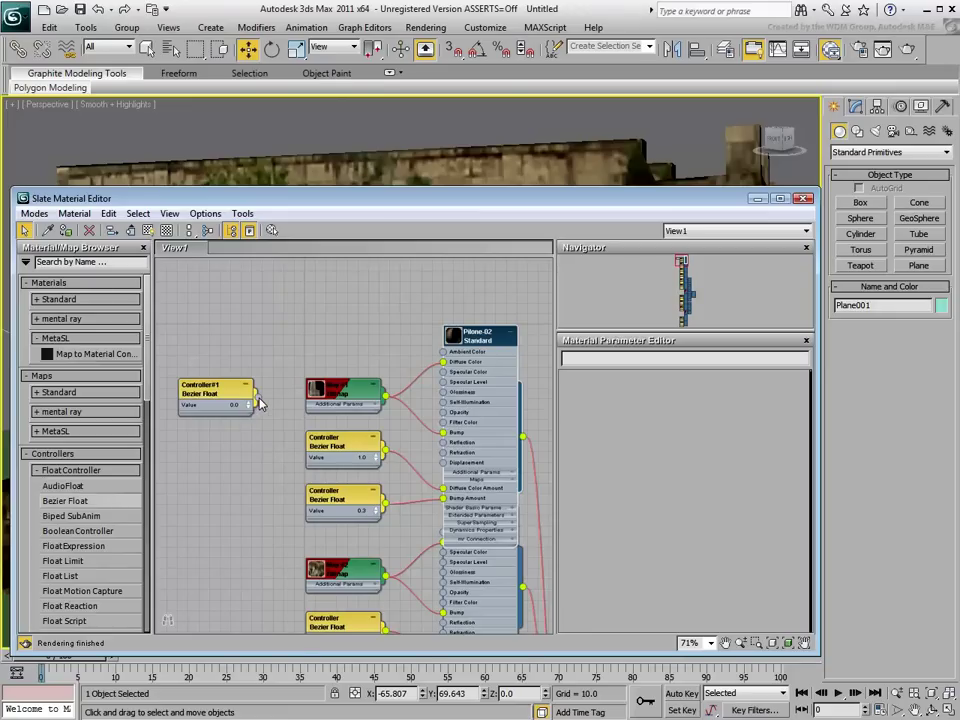
drag(257, 400, 445, 499)
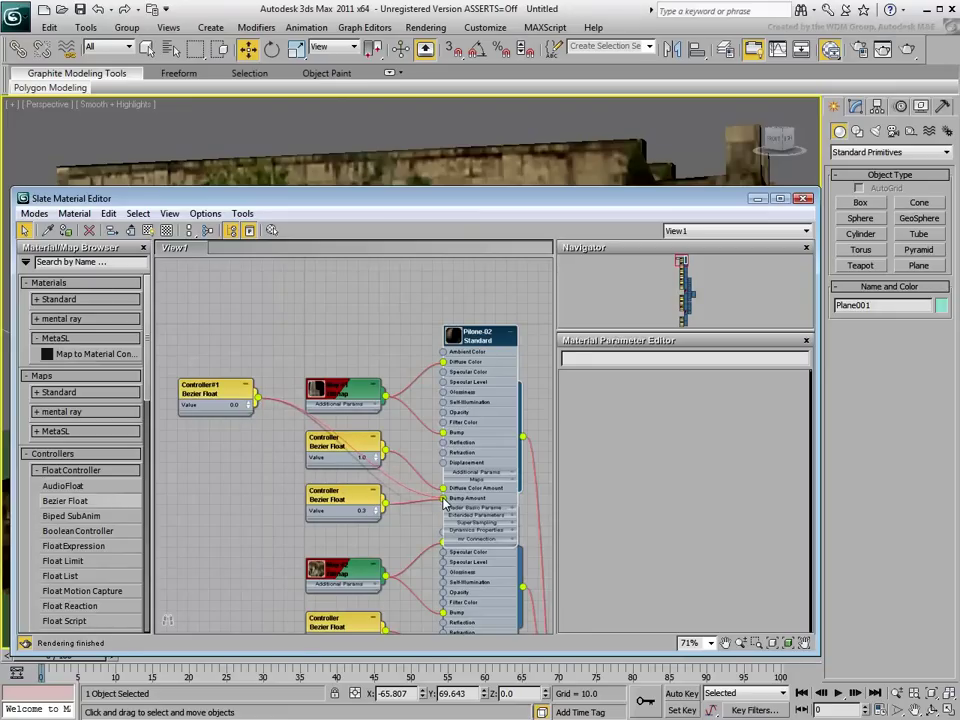
drag(340, 492, 233, 482)
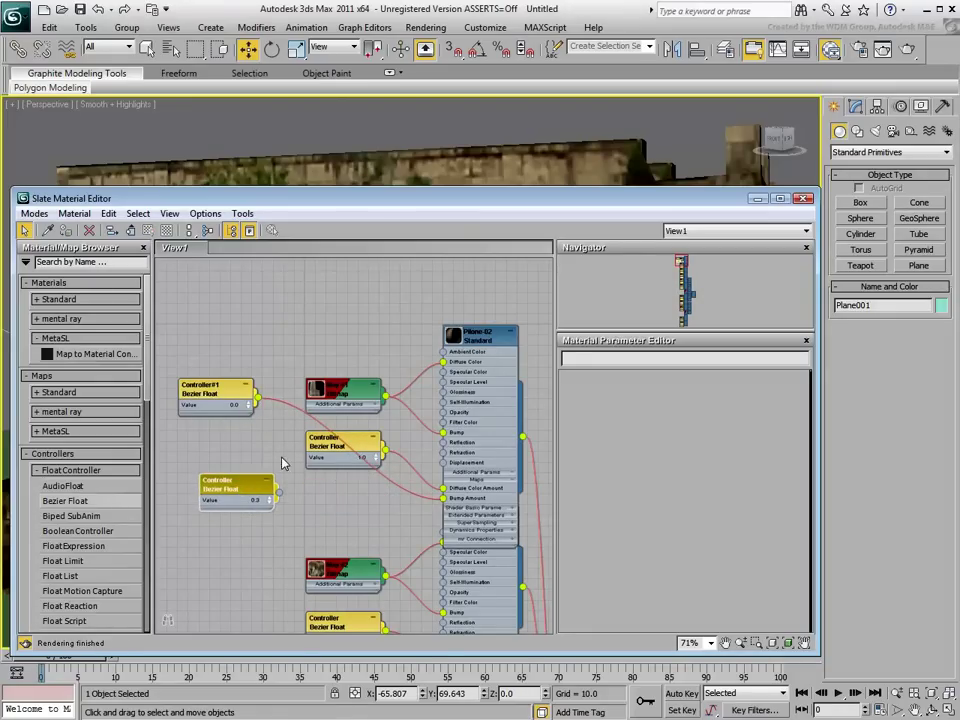
Link Controller#1 to Base-01's Bump Amount and set the old 0.3 controller aside
middle_drag(283, 463, 298, 343)
drag(245, 290, 222, 489)
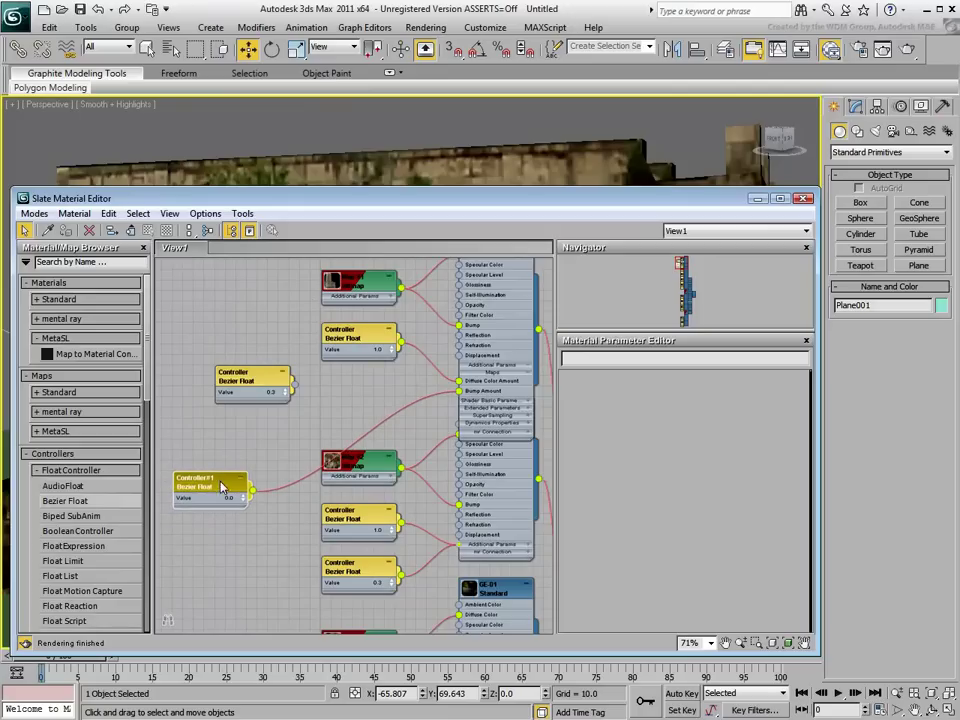
click(484, 549)
click(482, 552)
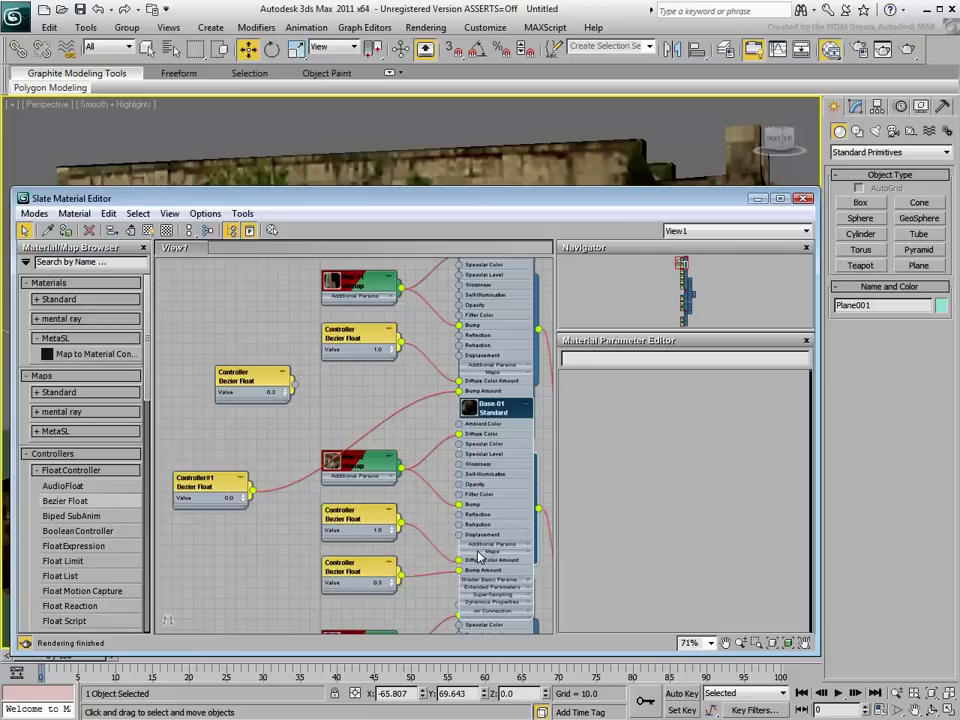
drag(252, 493, 461, 573)
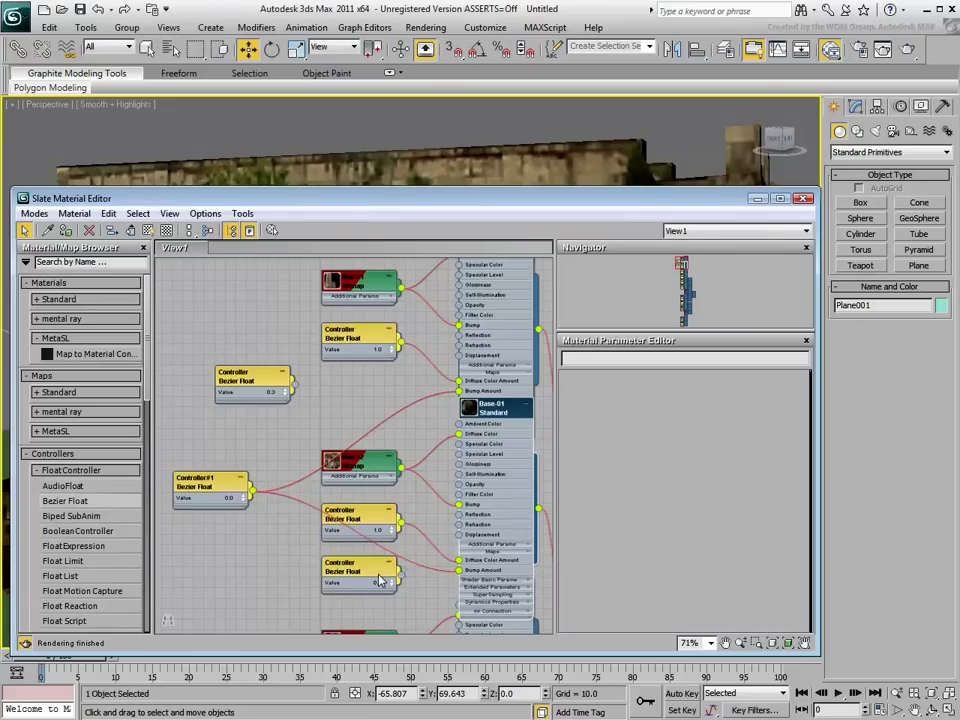
drag(345, 567, 227, 569)
Link Controller#1 to GE-01's Bump Amount
middle_drag(312, 552, 350, 370)
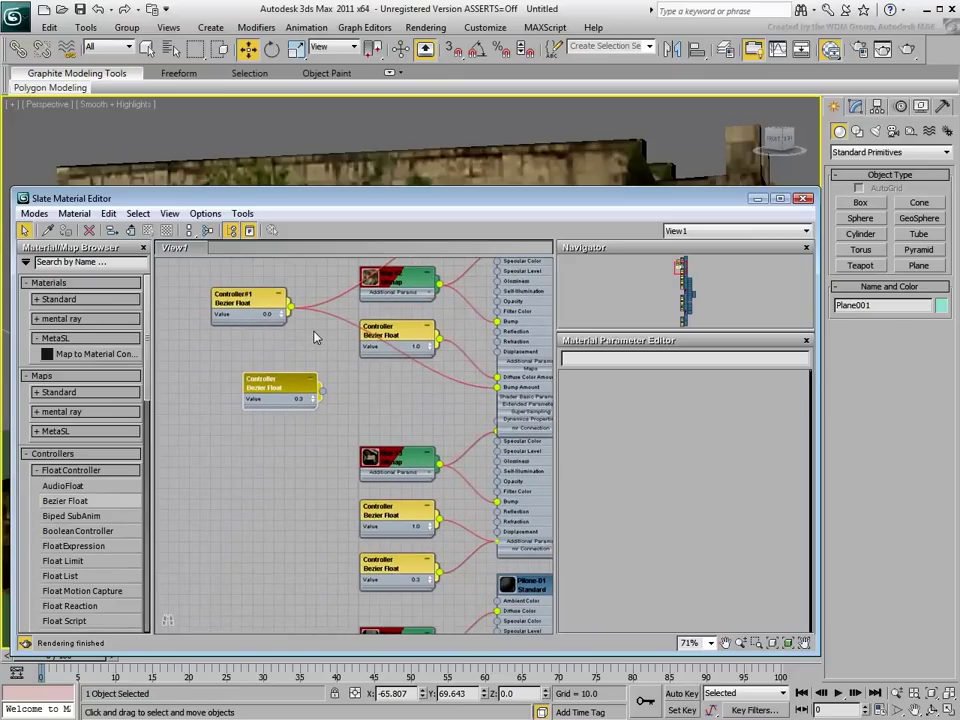
drag(268, 306, 246, 546)
click(547, 556)
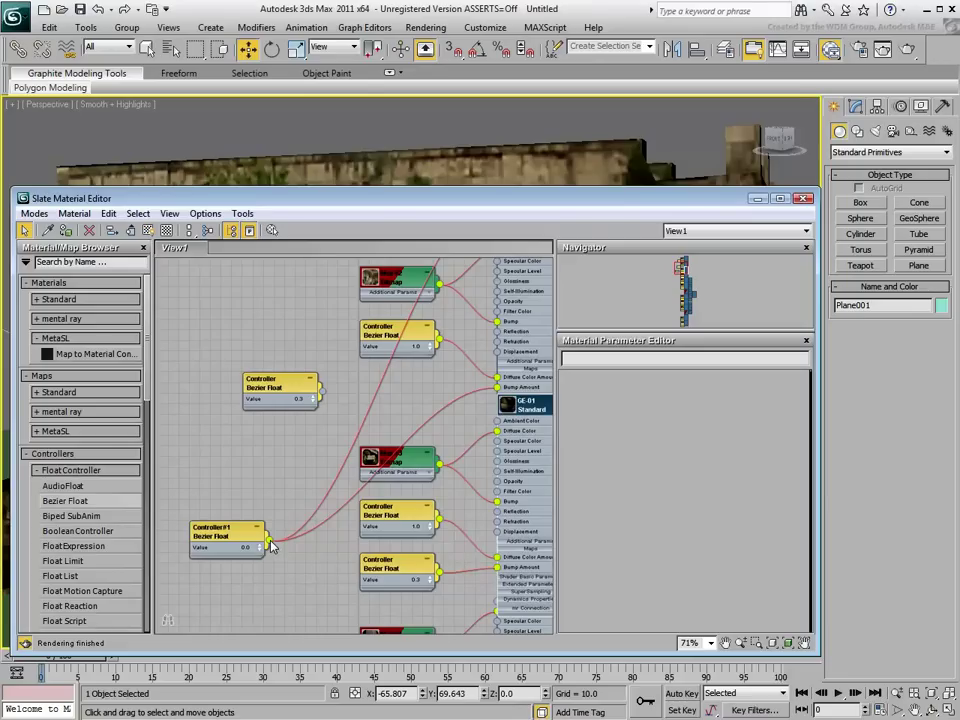
drag(270, 542, 499, 568)
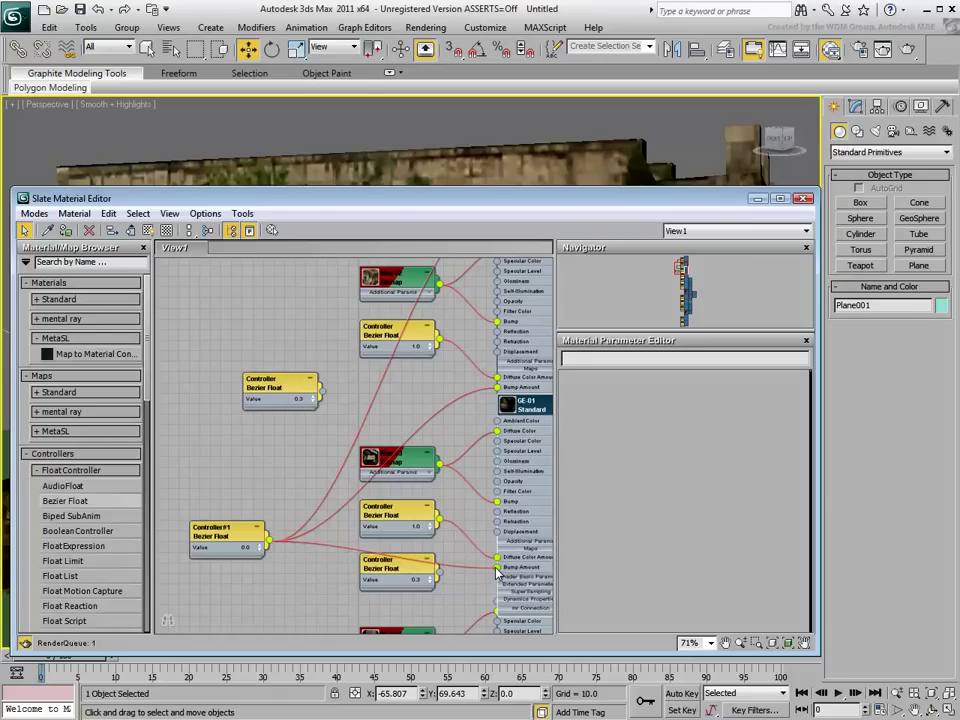
scroll(295, 407, down, 5)
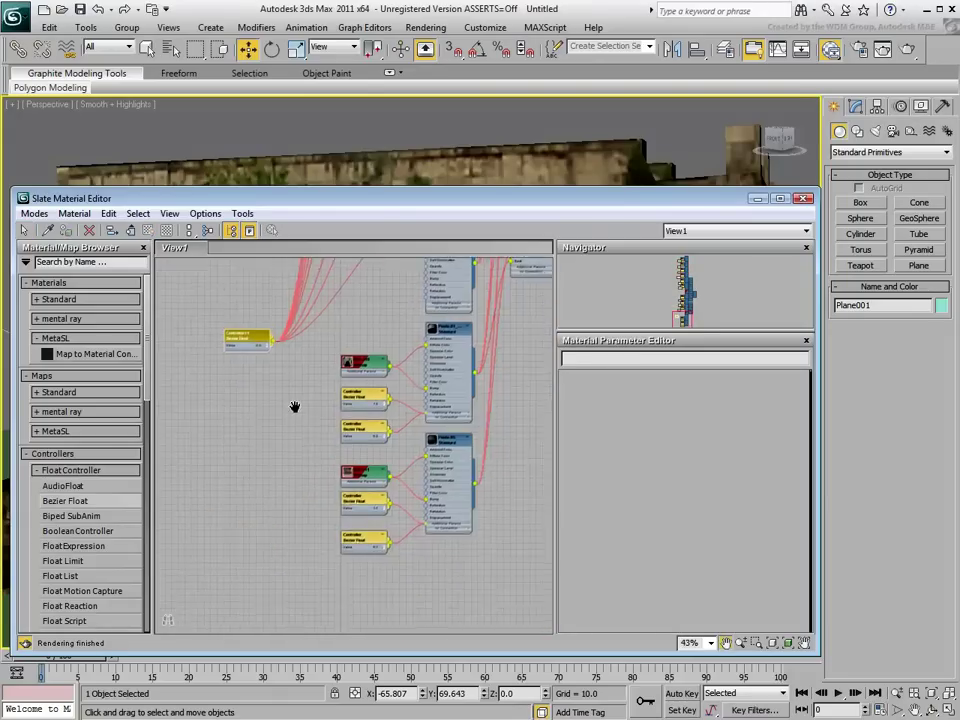
scroll(295, 407, up, 3)
Link Controller#1 to the upper Ponte material's Bump Amount, moving the old controller away
drag(221, 304, 228, 443)
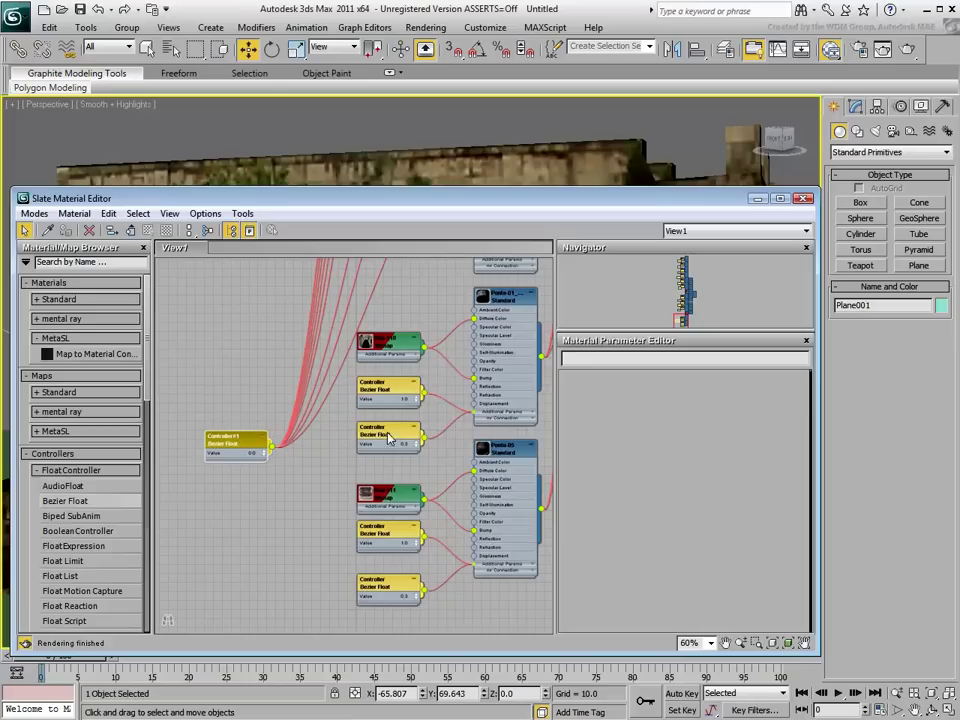
click(490, 413)
click(487, 420)
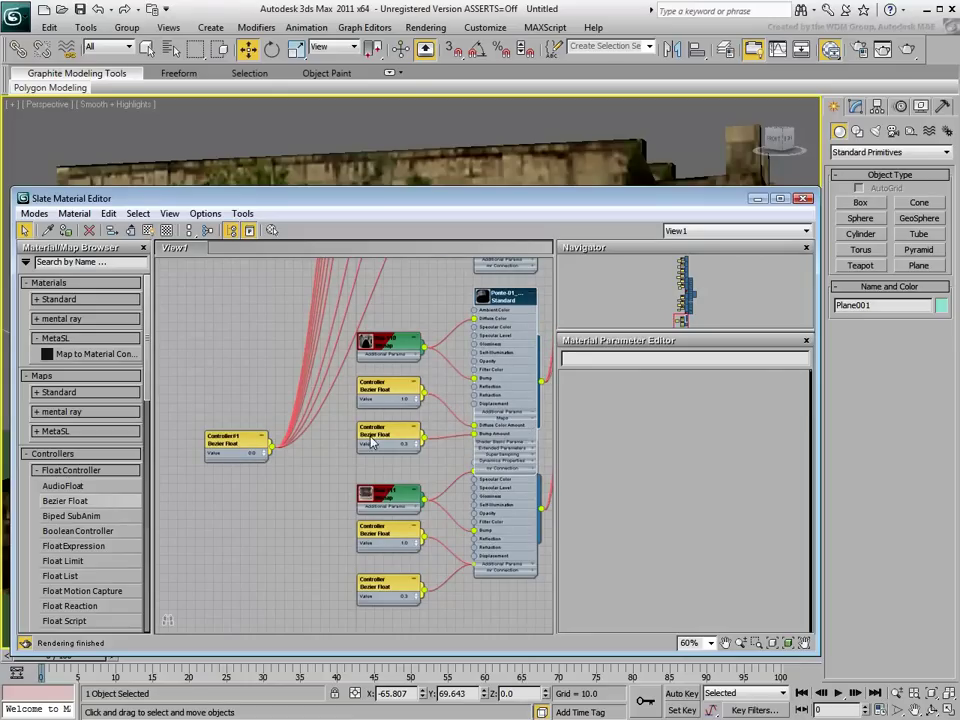
drag(389, 455, 477, 440)
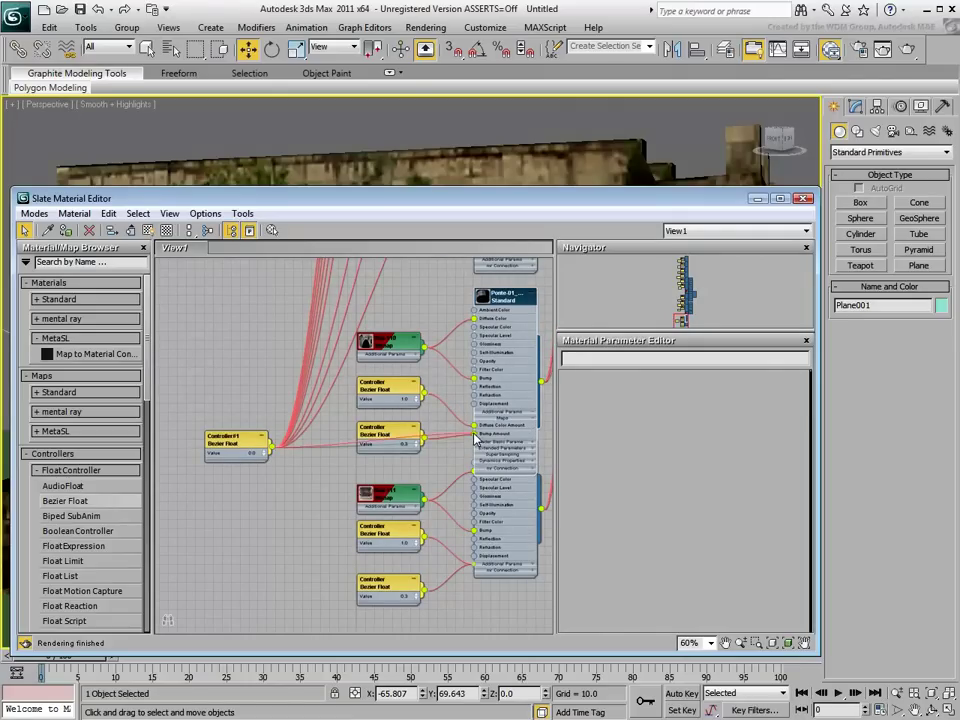
drag(405, 437, 300, 498)
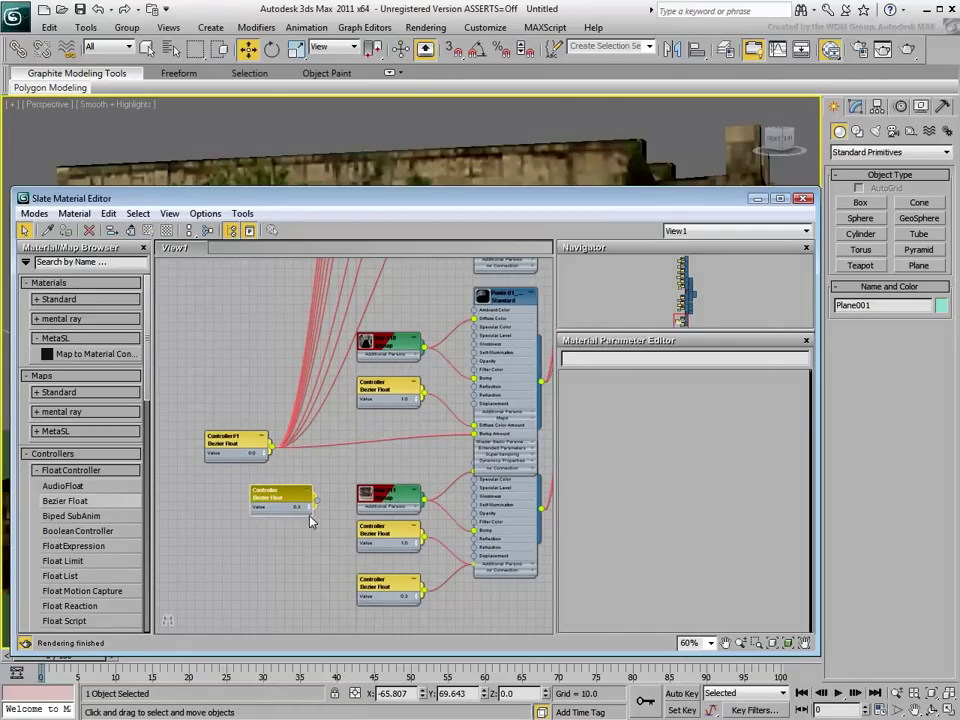
Link Controller#1 to Ponto 05's Bump Amount and move the bottom old controller aside
click(490, 567)
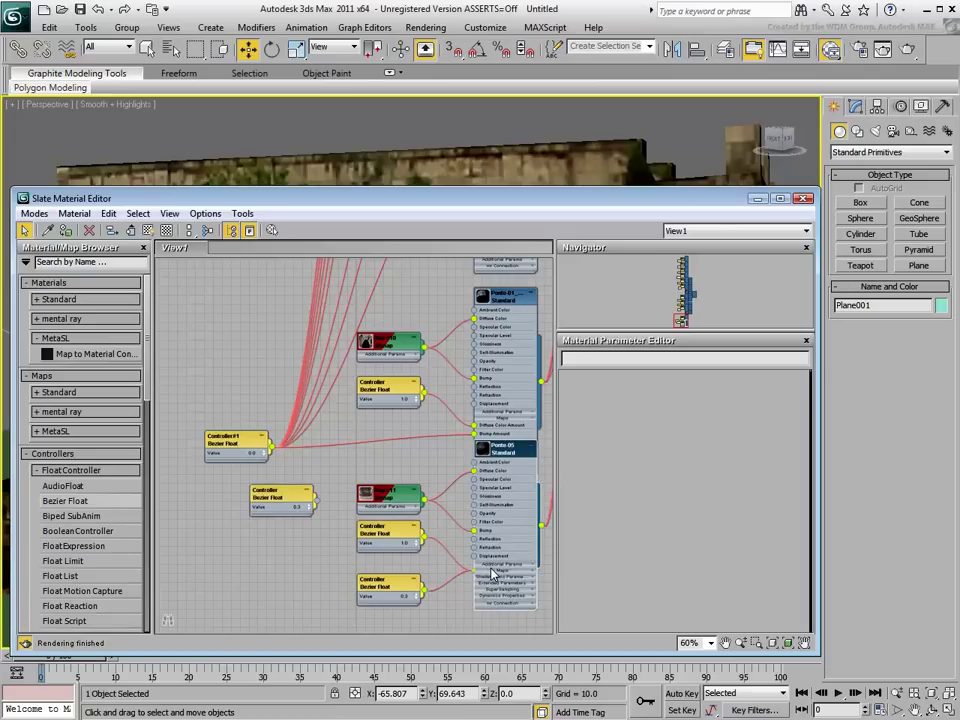
click(490, 567)
click(488, 568)
click(490, 569)
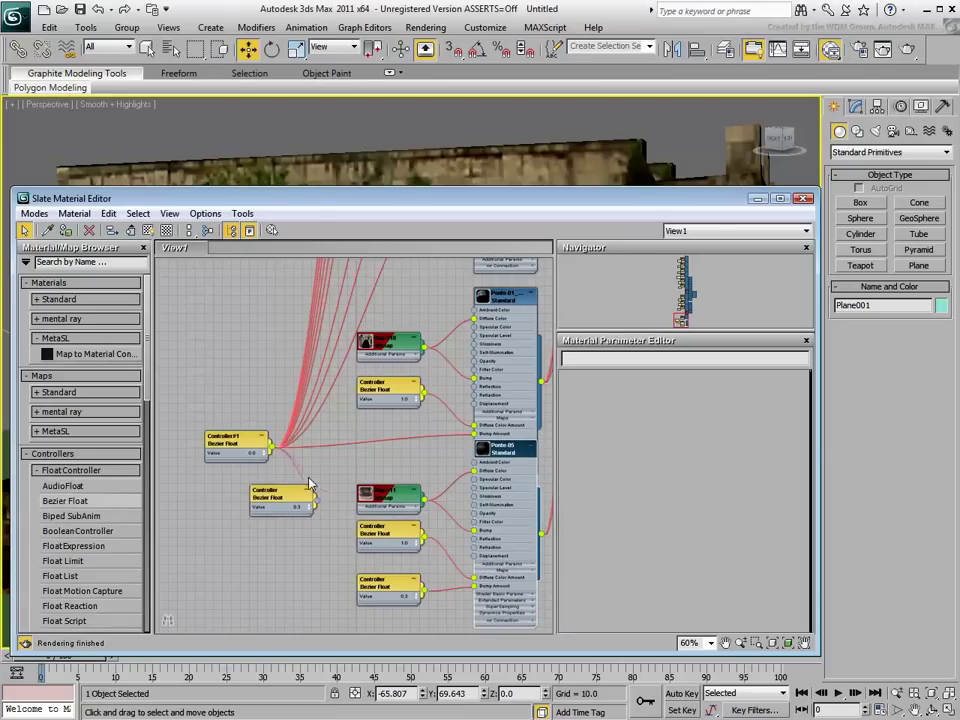
drag(268, 447, 475, 585)
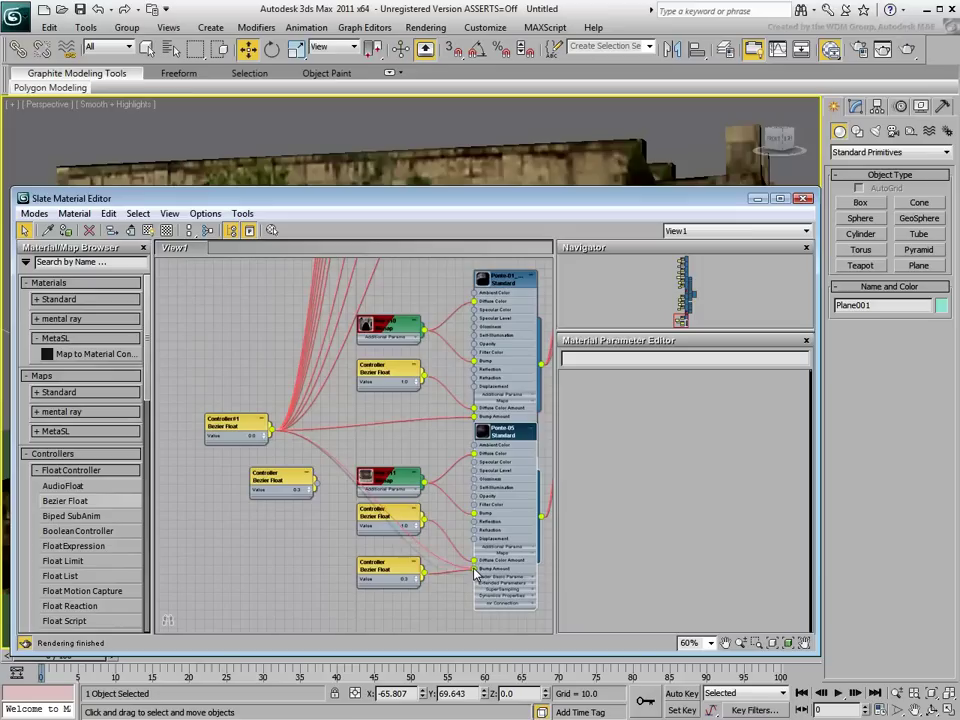
drag(419, 567, 330, 567)
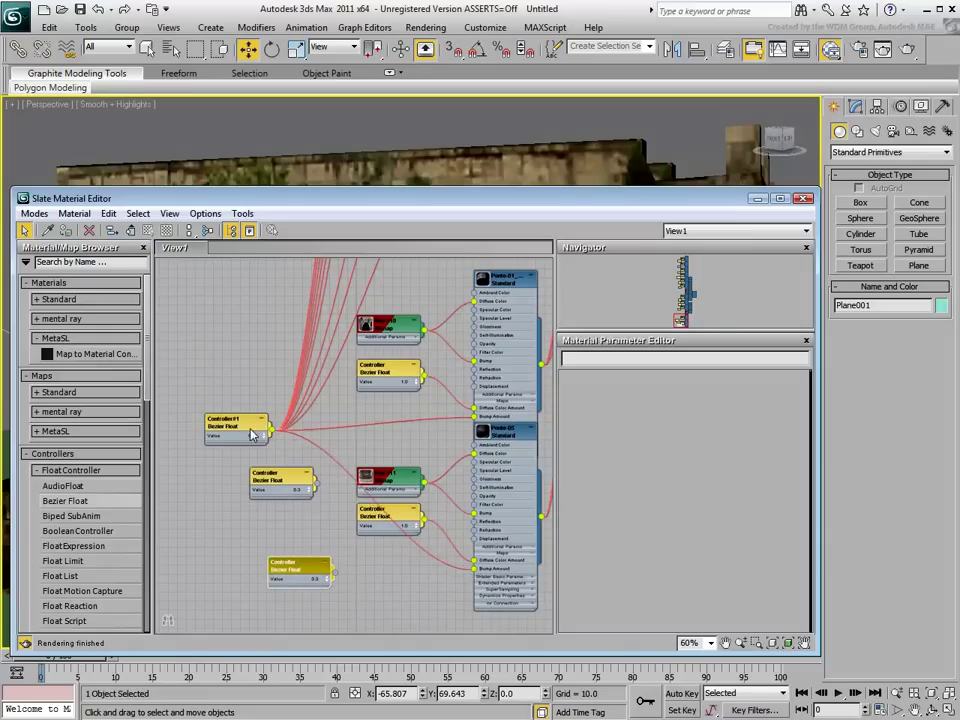
Reposition Controller#1 up and to the left in the Slate graph
drag(249, 428, 240, 325)
scroll(270, 380, down, 6)
scroll(262, 372, up, 4)
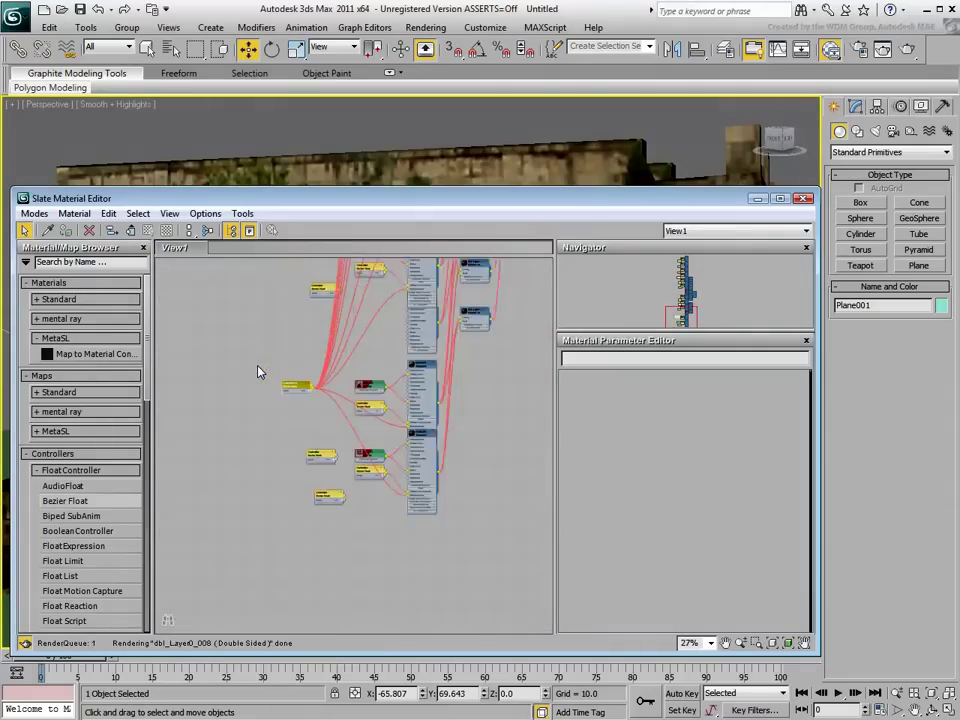
drag(300, 391, 188, 288)
scroll(246, 456, down, 3)
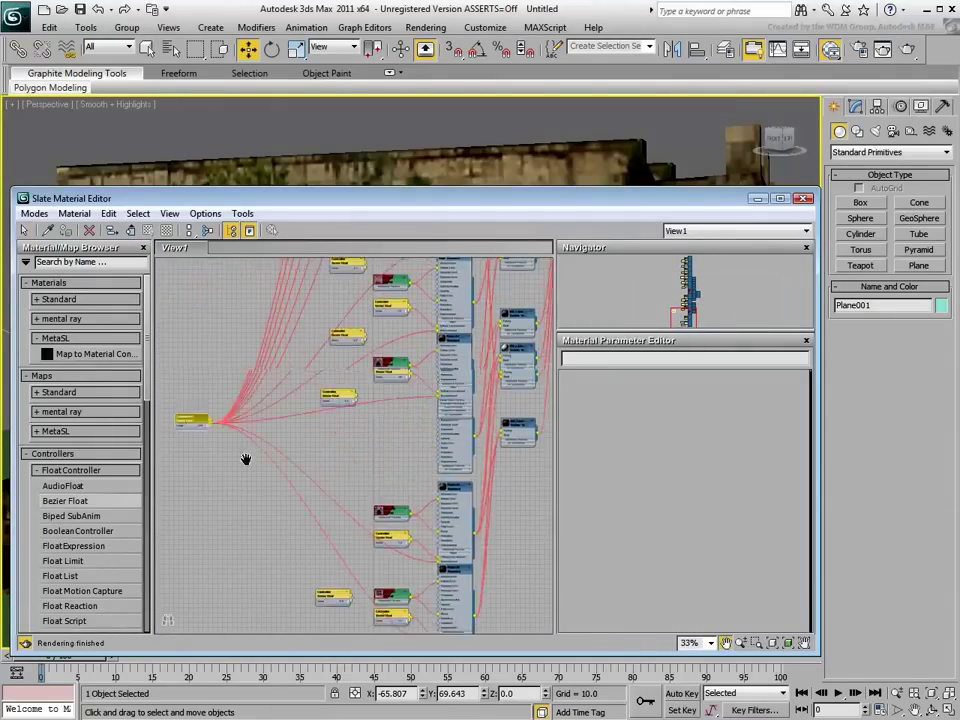
scroll(251, 476, down, 5)
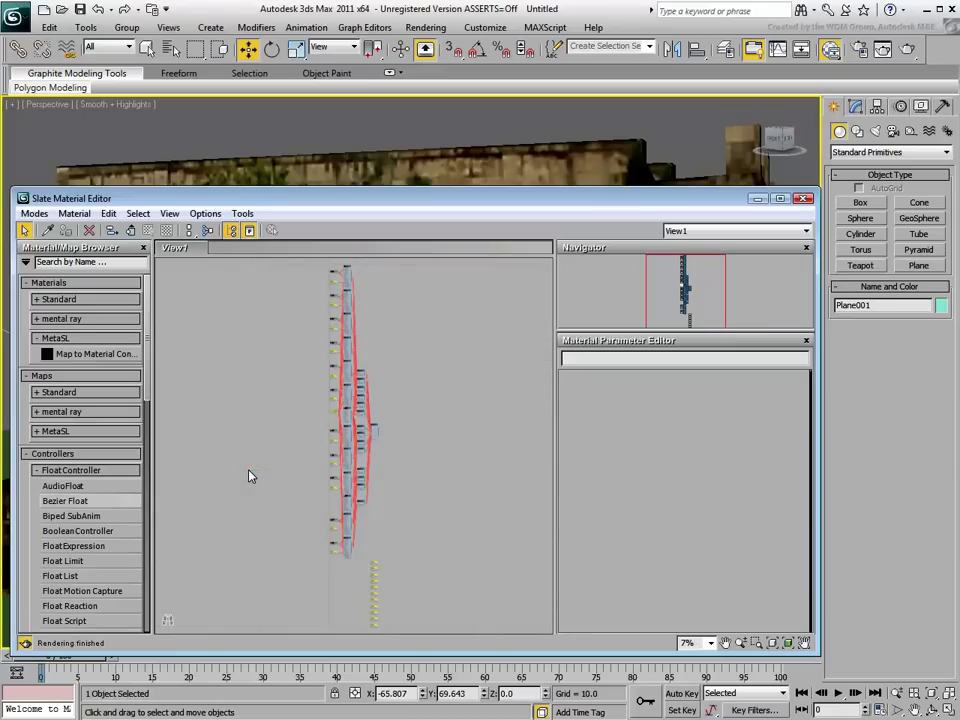
scroll(321, 410, up, 8)
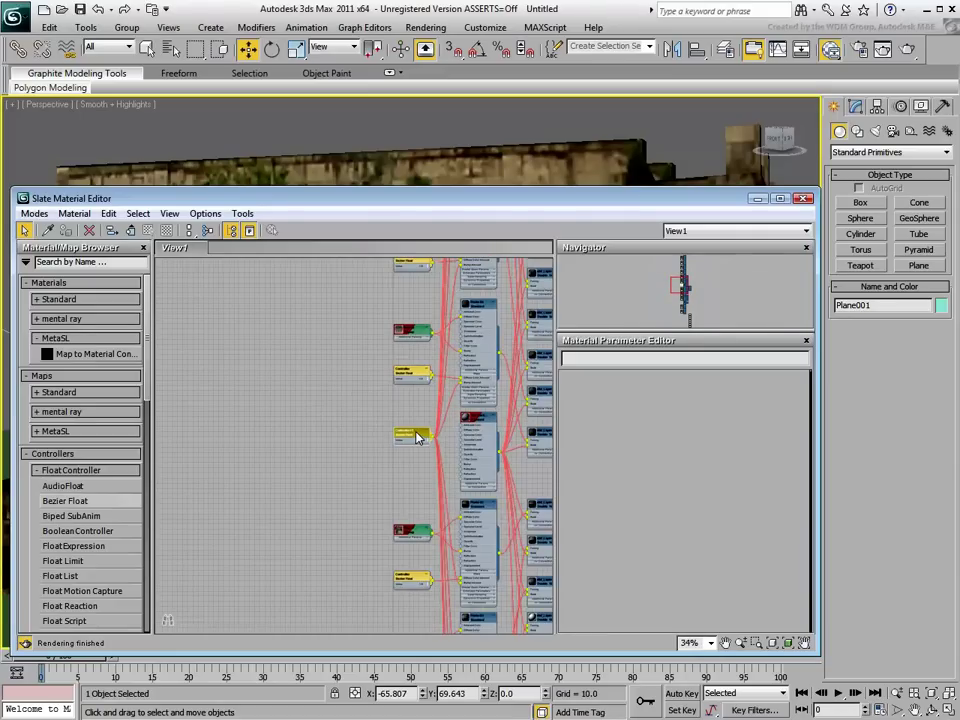
drag(418, 437, 189, 379)
Marquee-select the column of unused 0.3 Bezier Float controller nodes
scroll(251, 439, down, 6)
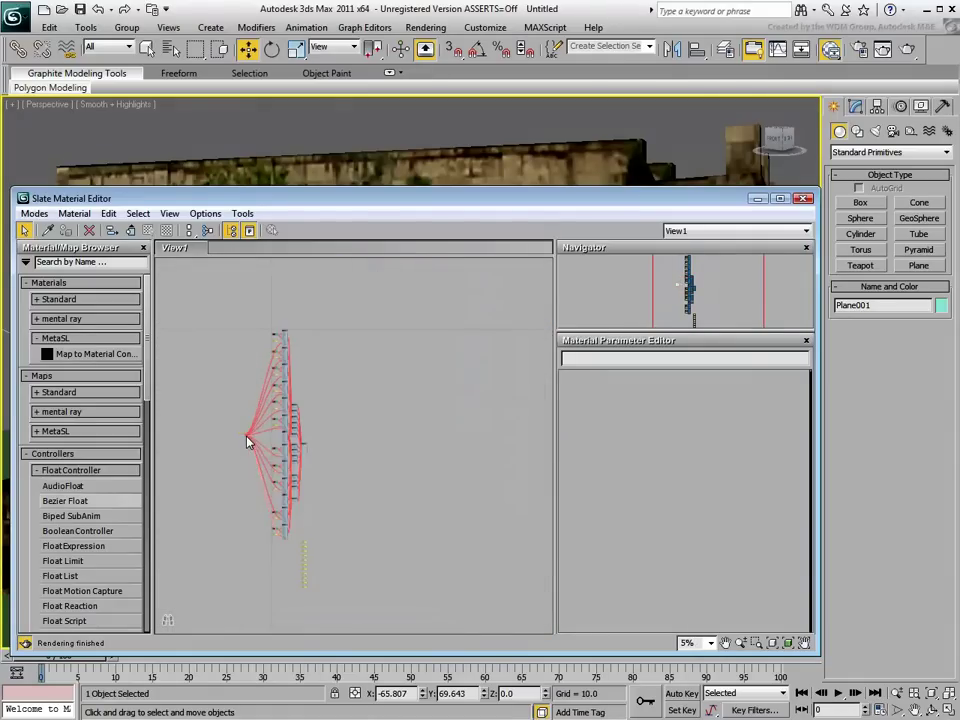
scroll(300, 425, up, 4)
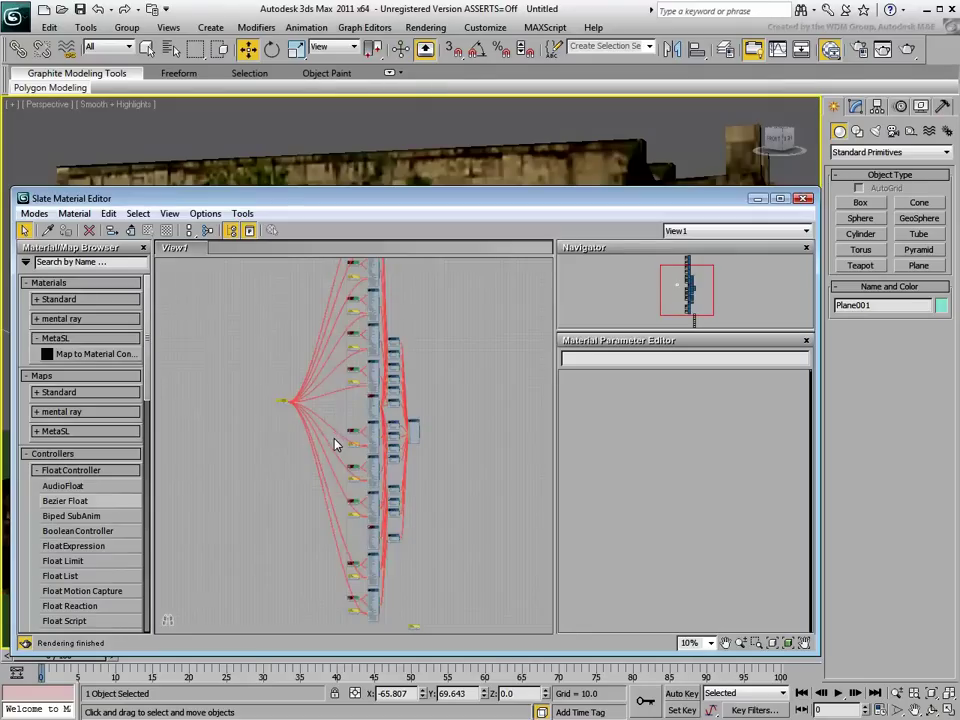
middle_drag(395, 494, 378, 355)
drag(429, 482, 390, 605)
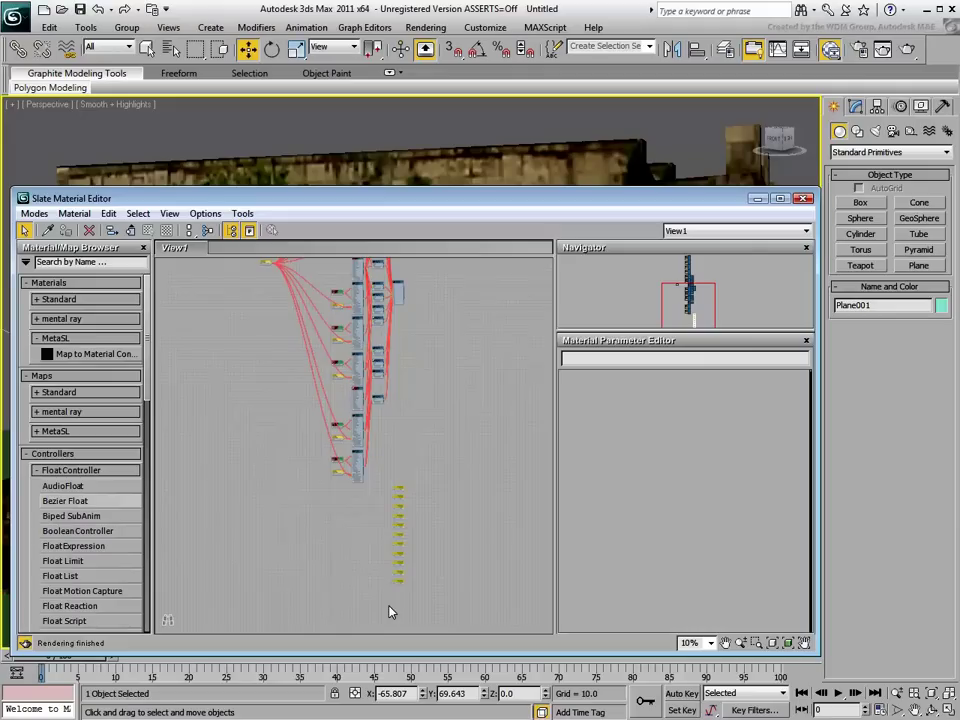
Delete the selected unused Bezier Float controllers
key(l)
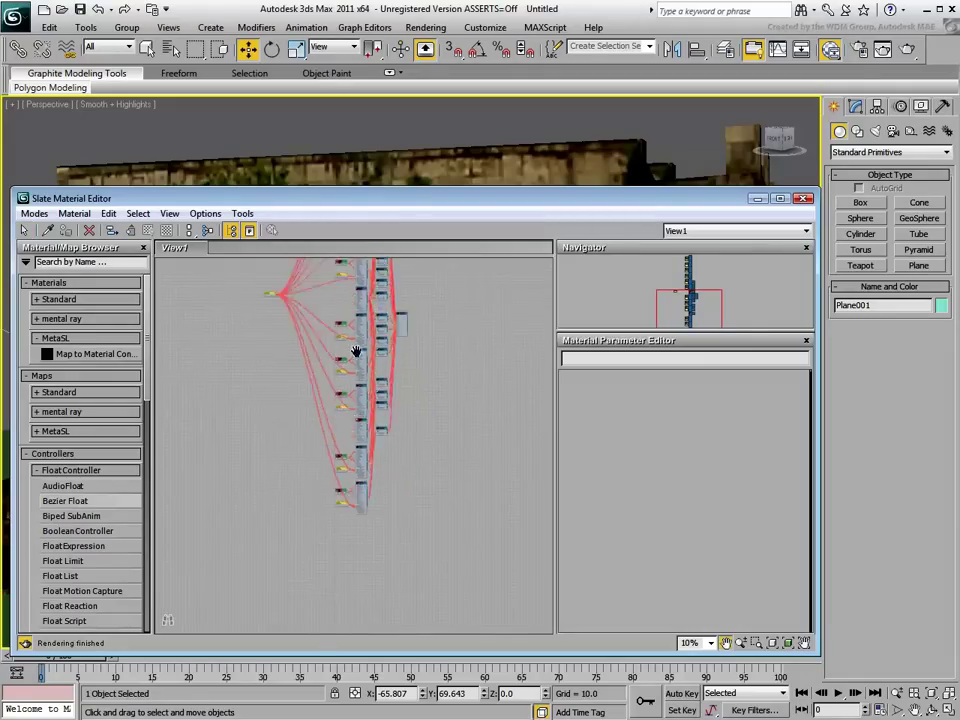
scroll(250, 460, up, 10)
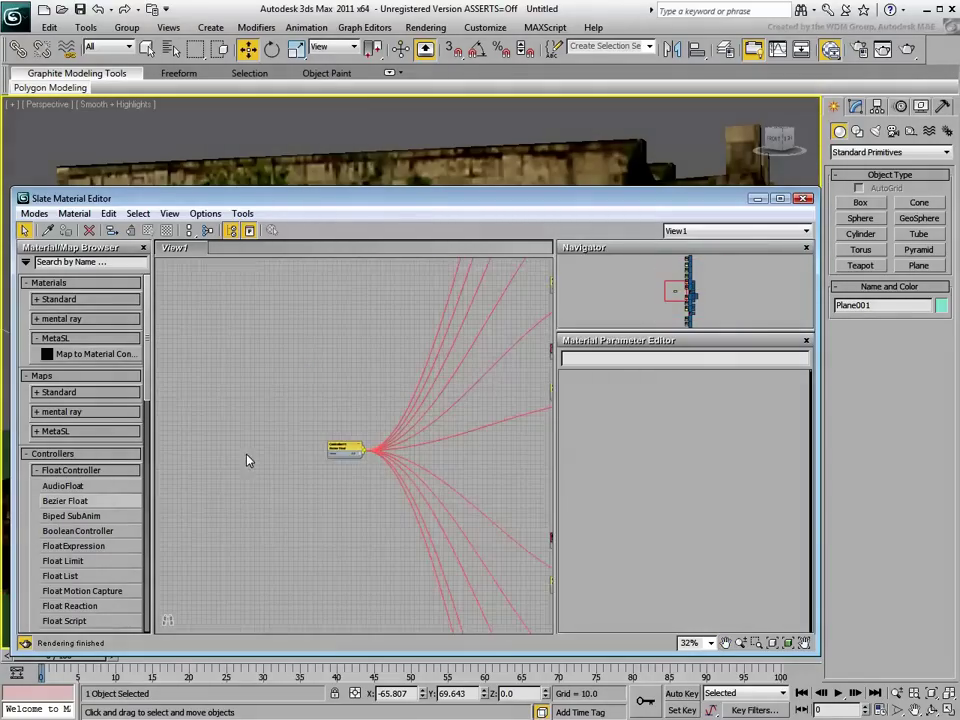
scroll(354, 425, up, 2)
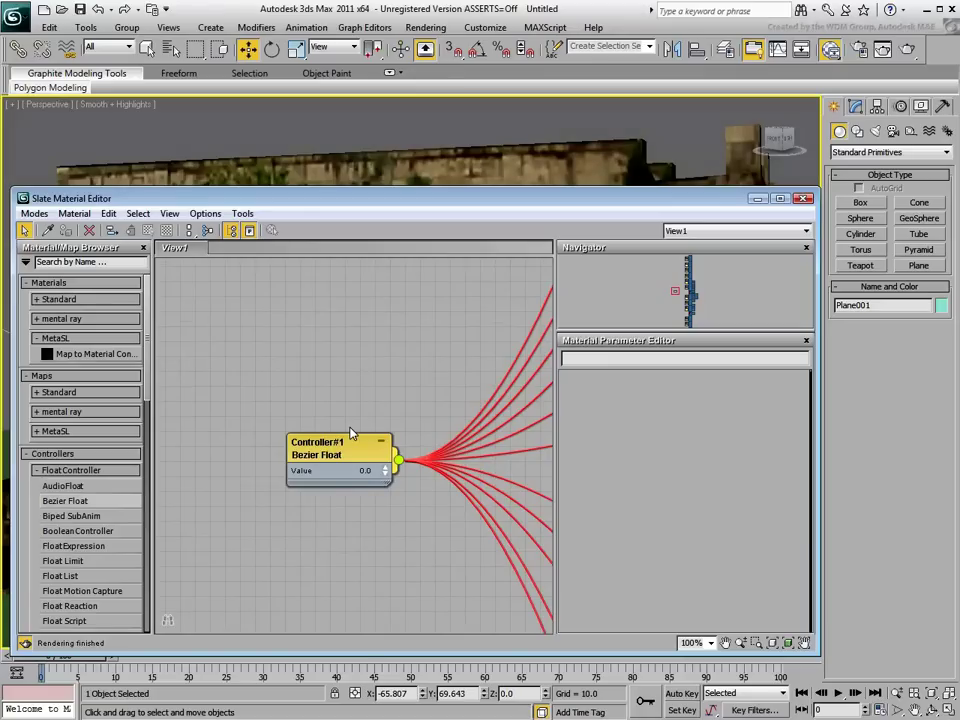
Set Controller#1's value to 10 and render the bridge
click(368, 471)
text(1)
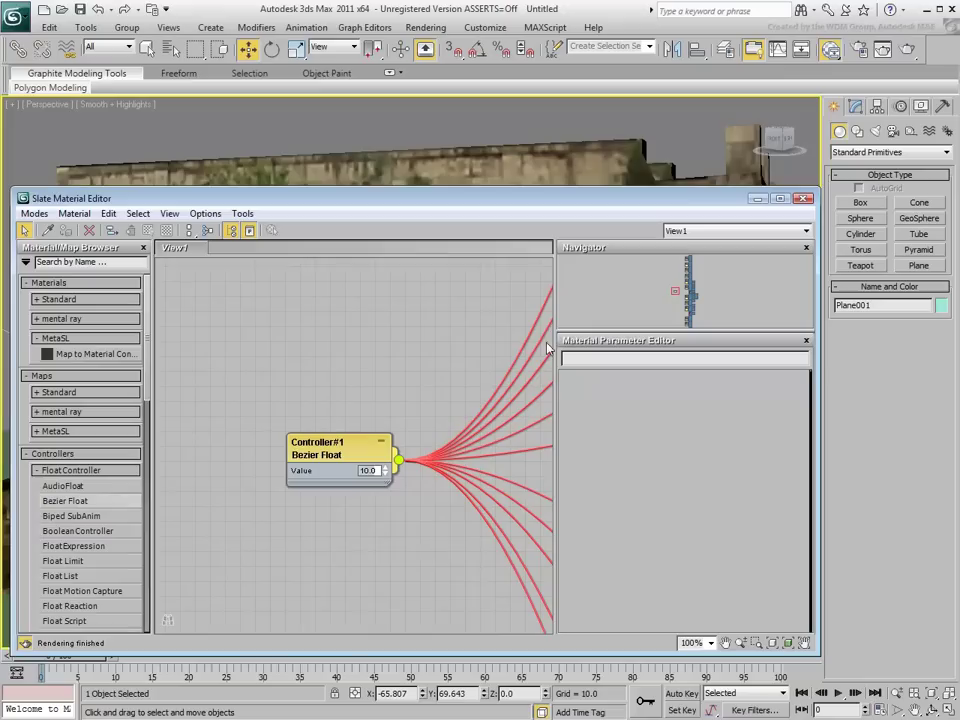
key(Return)
key(shift+q)
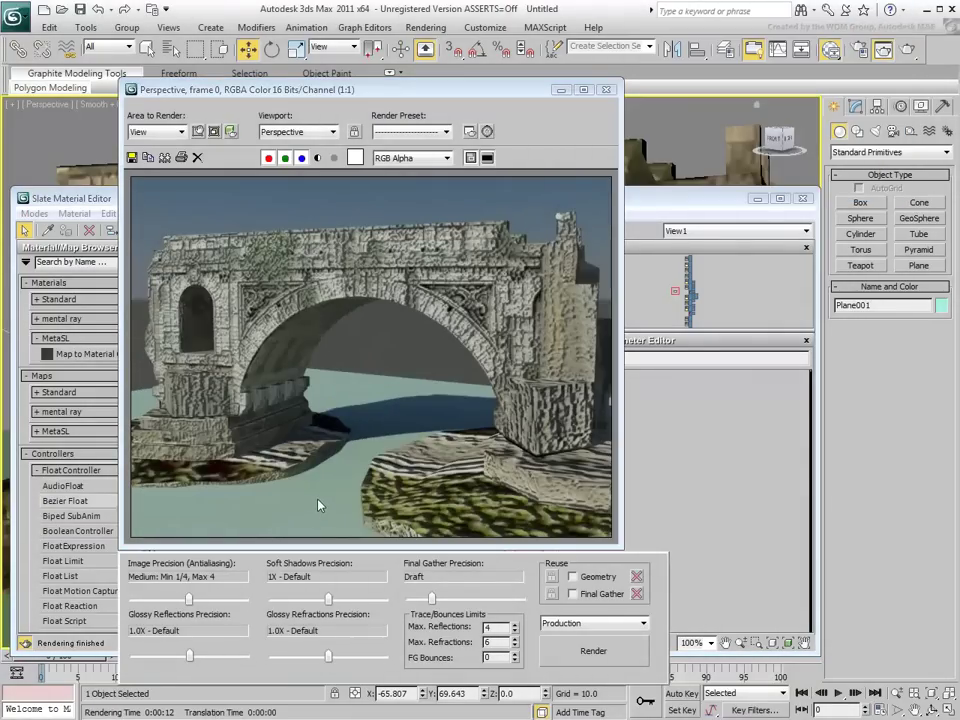
Close the render, change Controller#1 to 3.0, and render the bridge again
click(605, 89)
click(366, 471)
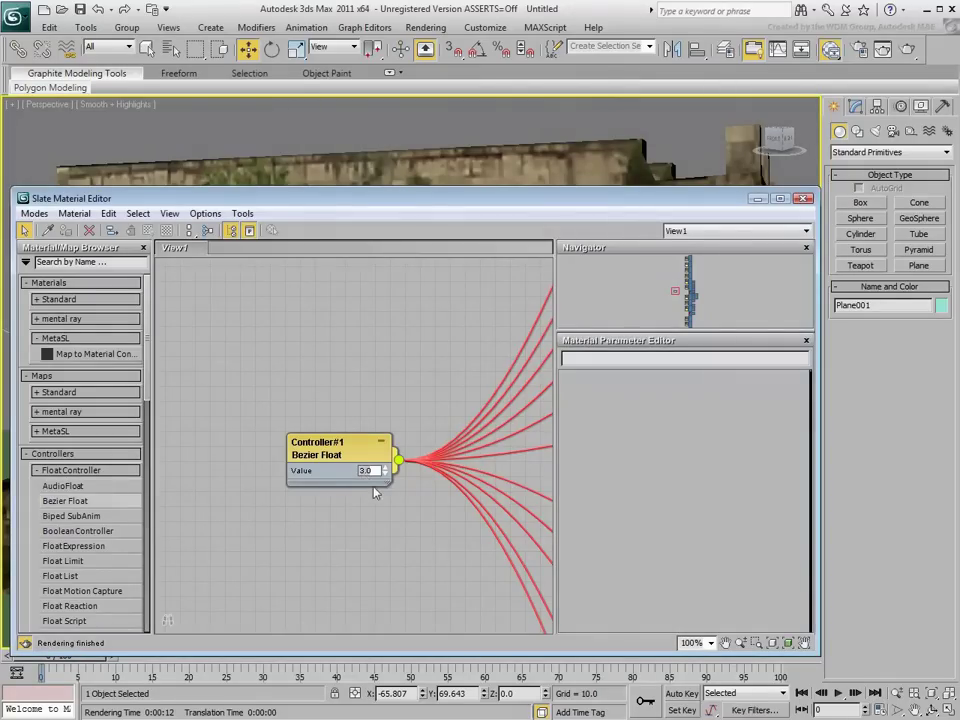
key(shift+q)
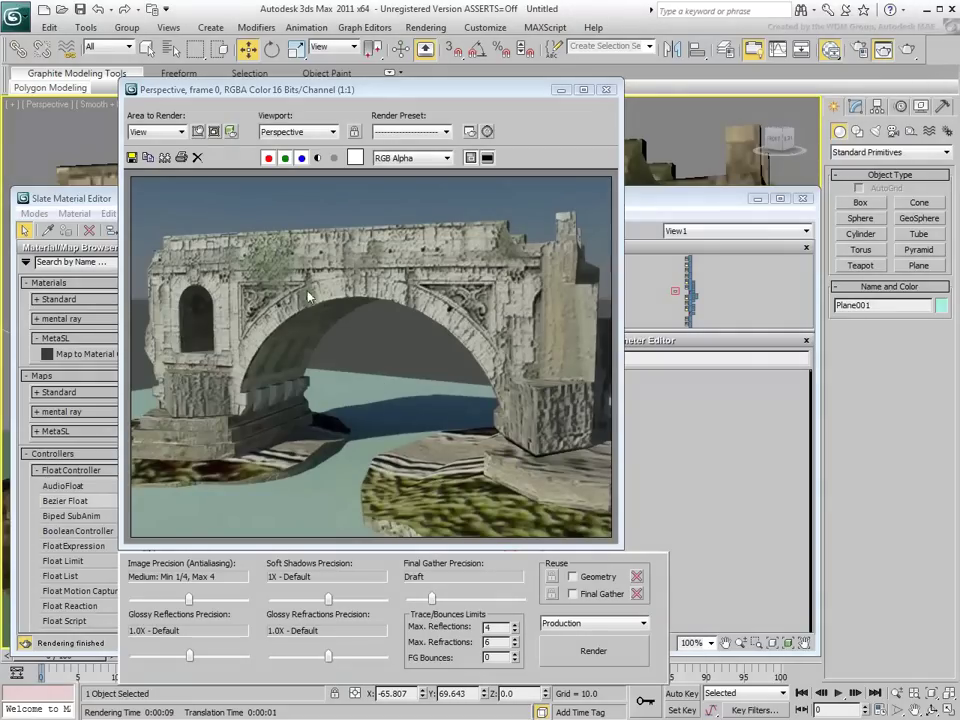
Clone the value-3 render, set both frames side by side, and return to Controller#1's value
click(164, 157)
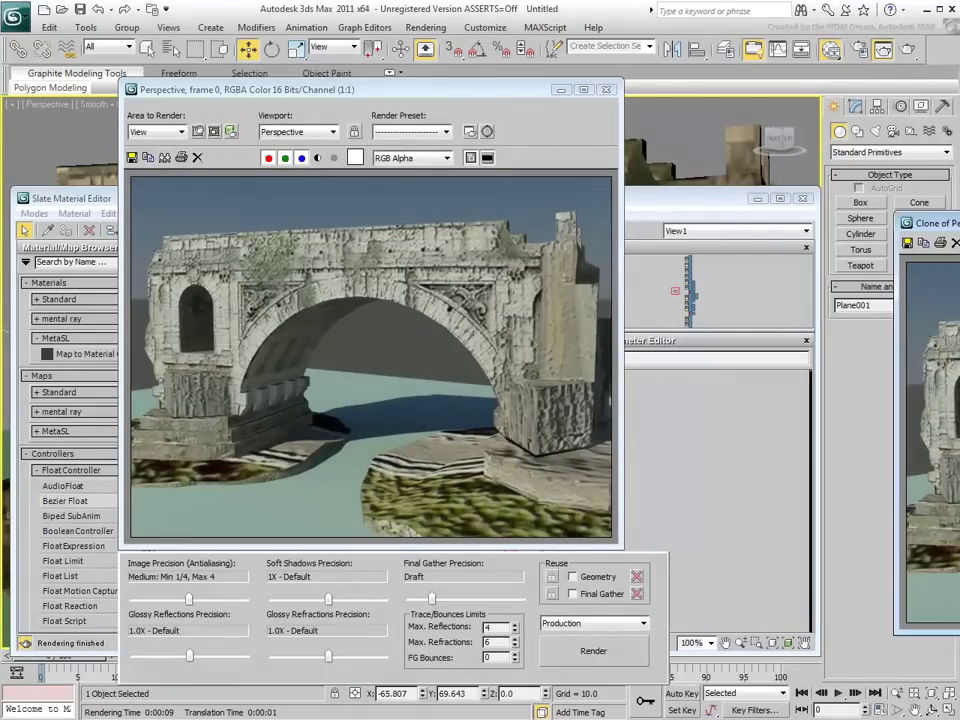
mouse_move(930, 223)
mouse_down()
mouse_move(405, 101)
mouse_move(469, 93)
mouse_up()
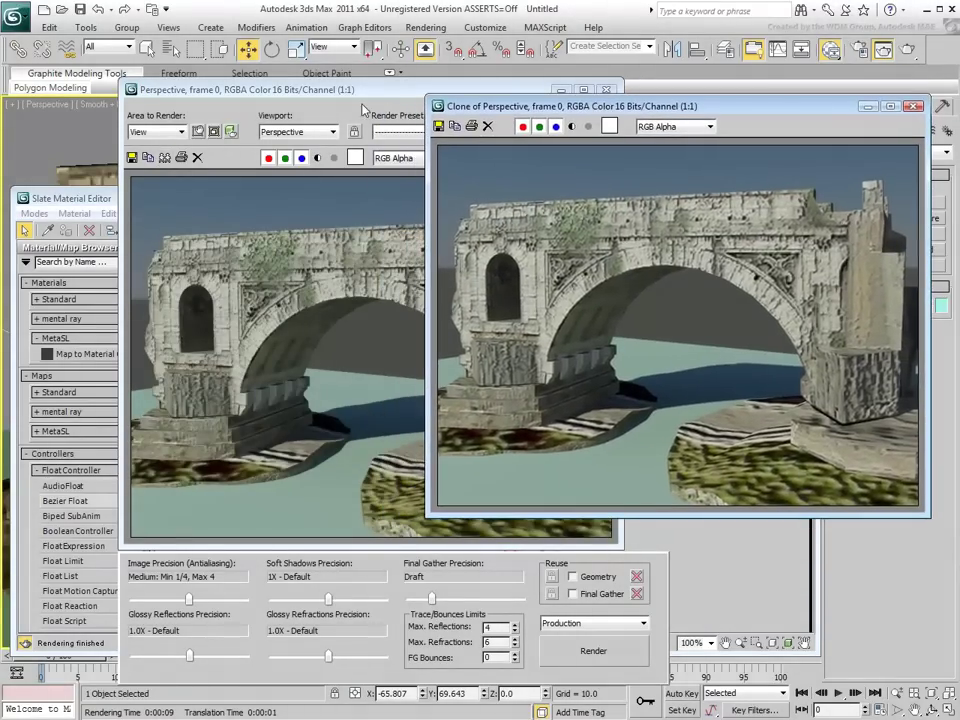
drag(368, 93, 301, 135)
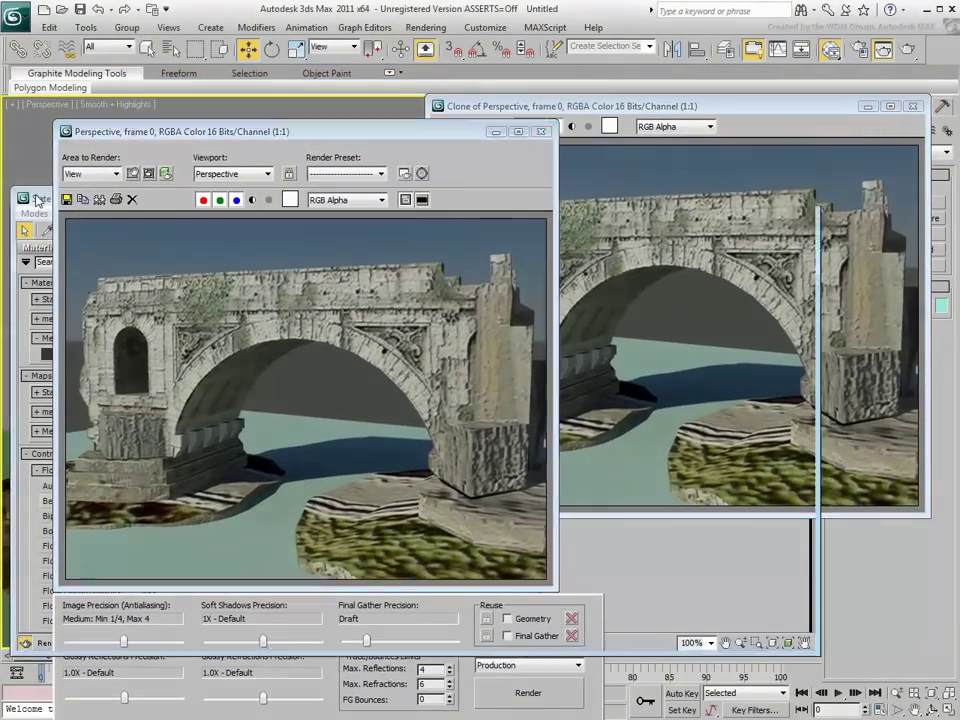
click(35, 340)
click(365, 469)
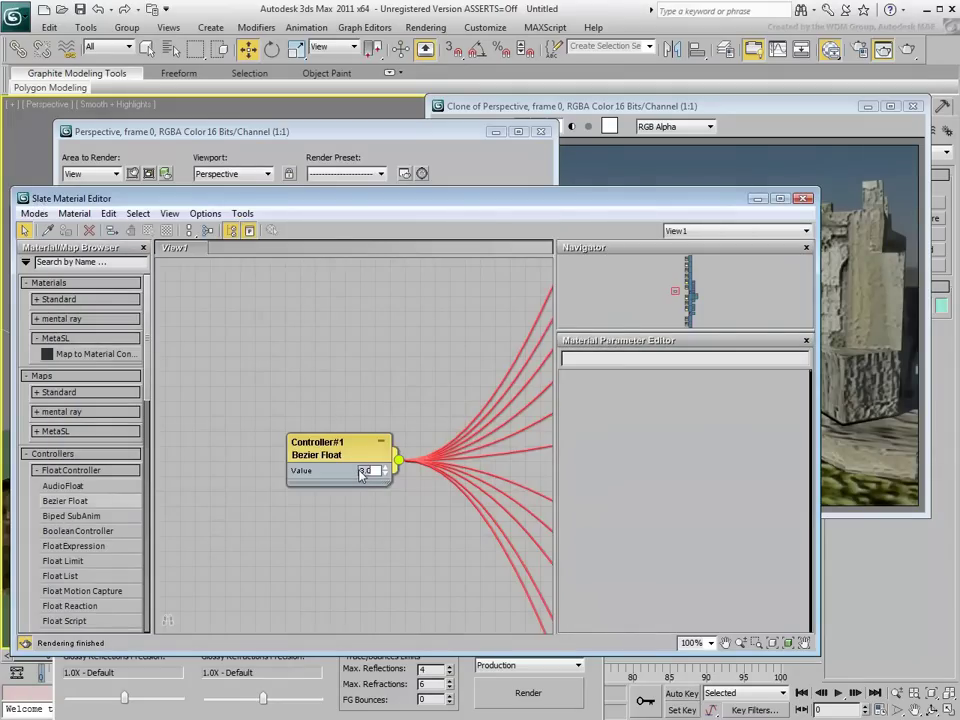